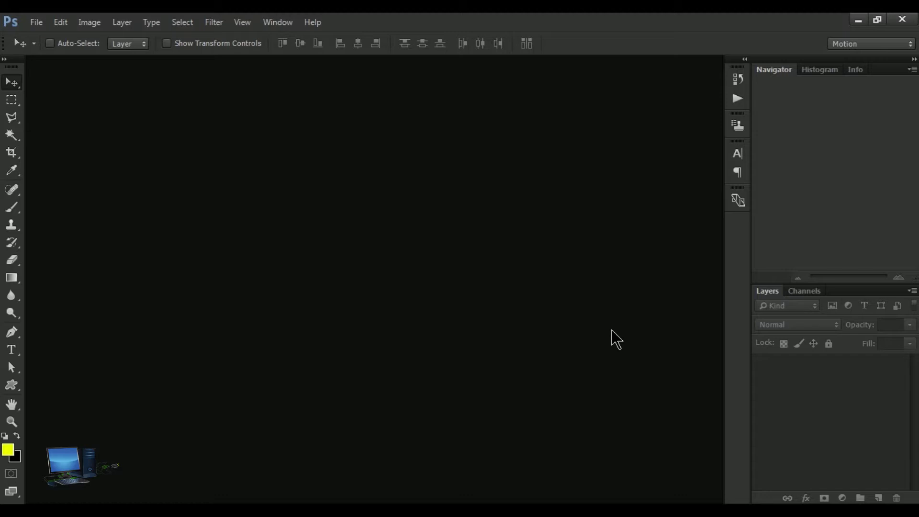
Open original.jpg from the Desktop's New folder via File > Open
click(62, 23)
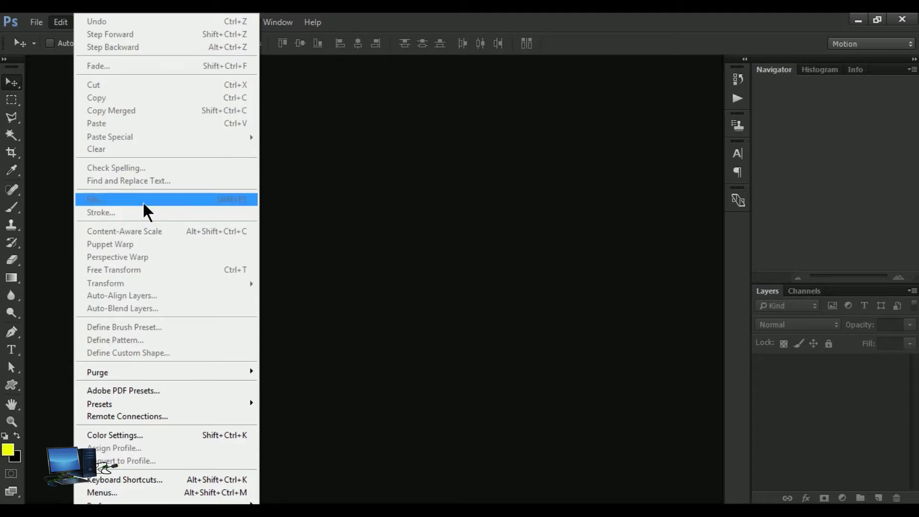
click(56, 67)
click(37, 23)
click(37, 26)
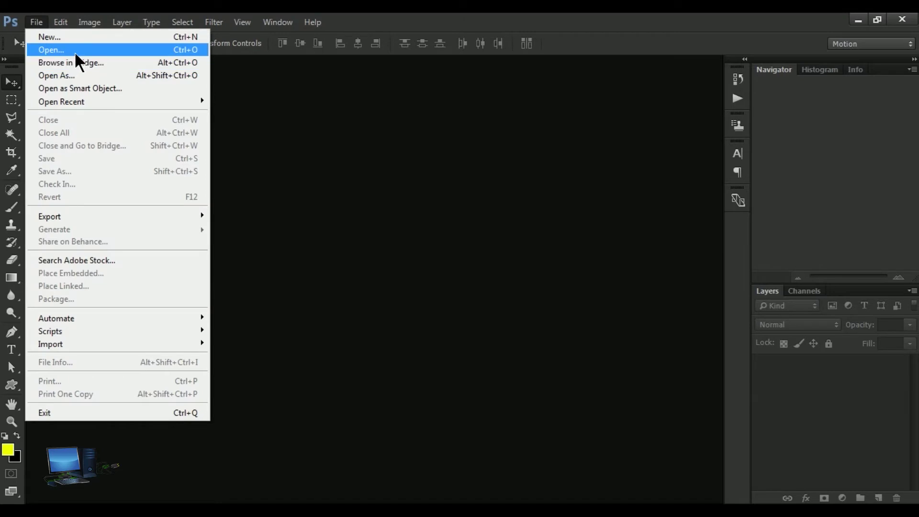
click(73, 51)
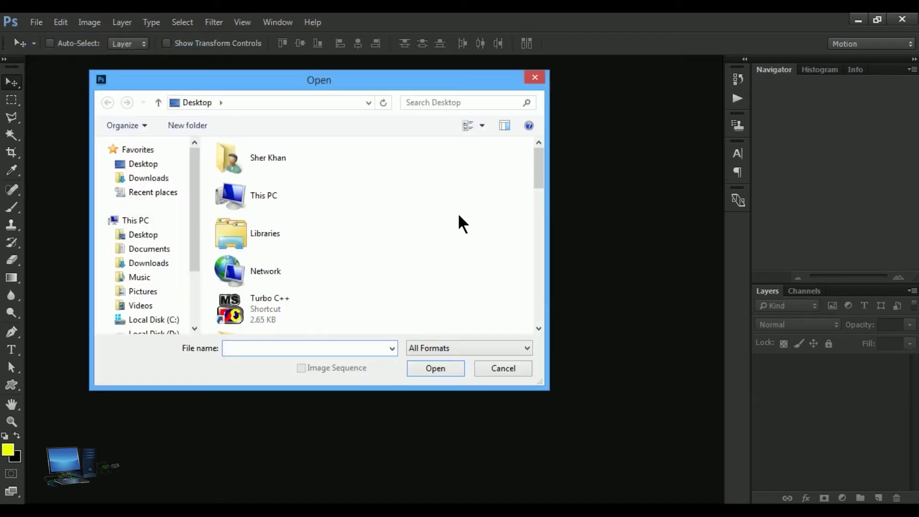
drag(542, 162, 536, 194)
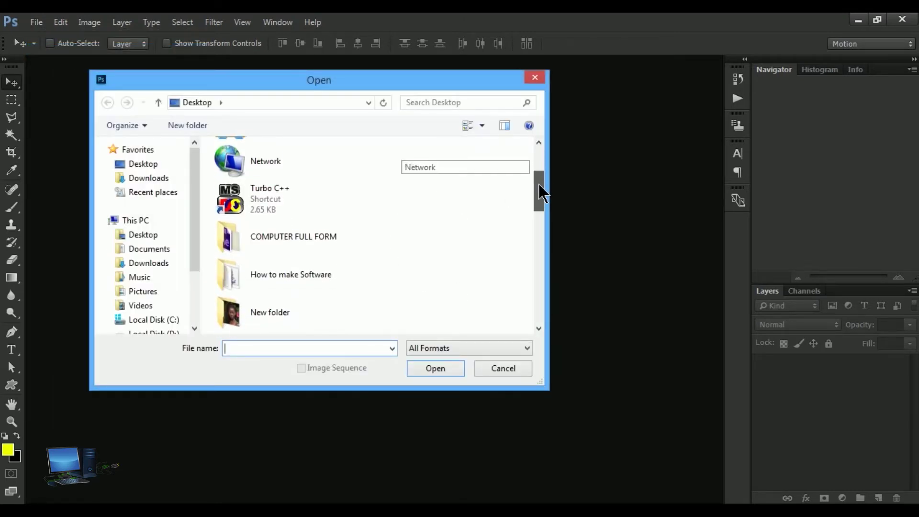
click(235, 262)
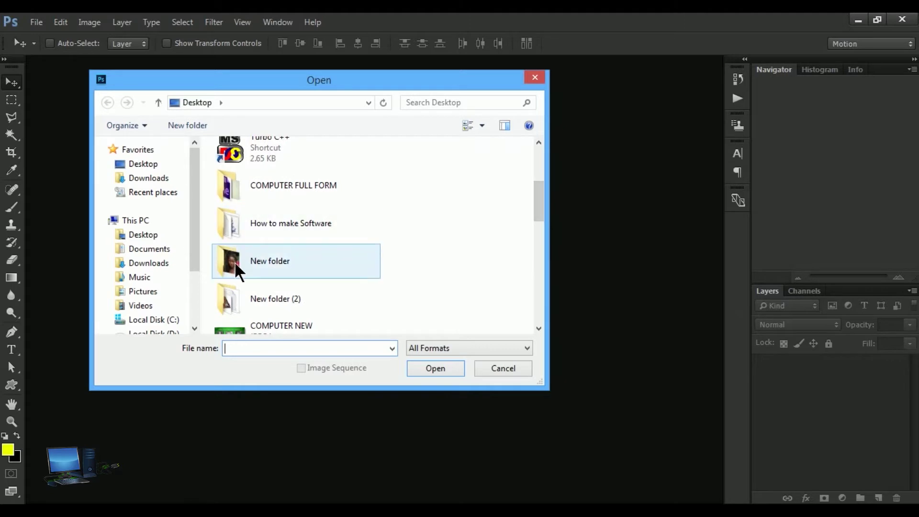
double_click(234, 261)
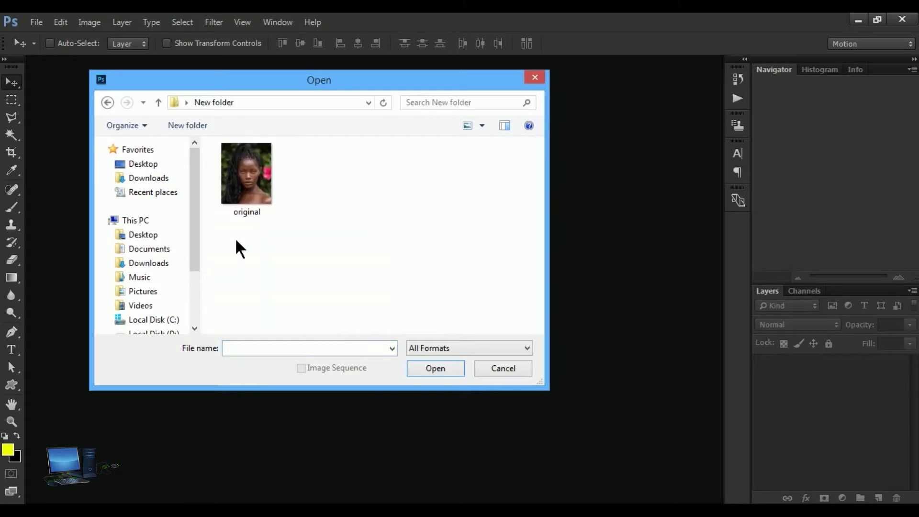
click(245, 199)
click(435, 369)
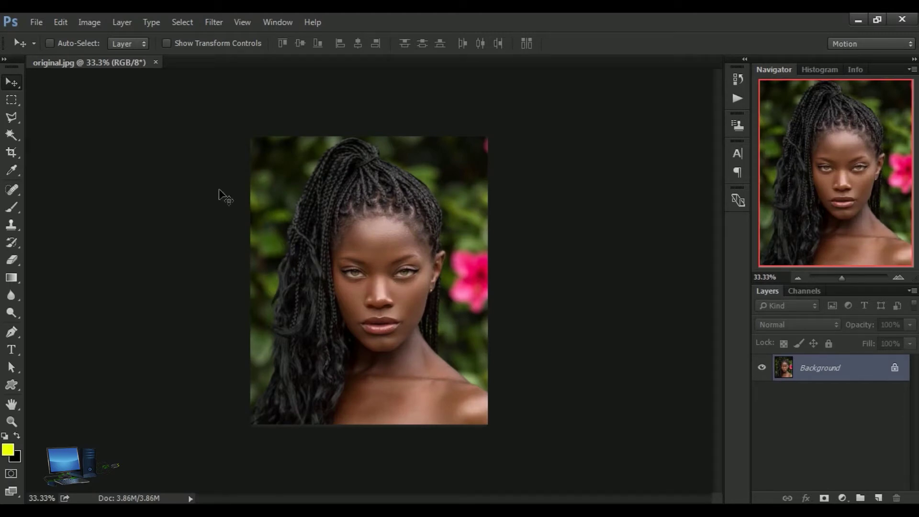
Start an Edit > Fill with Contents set to Color
click(64, 26)
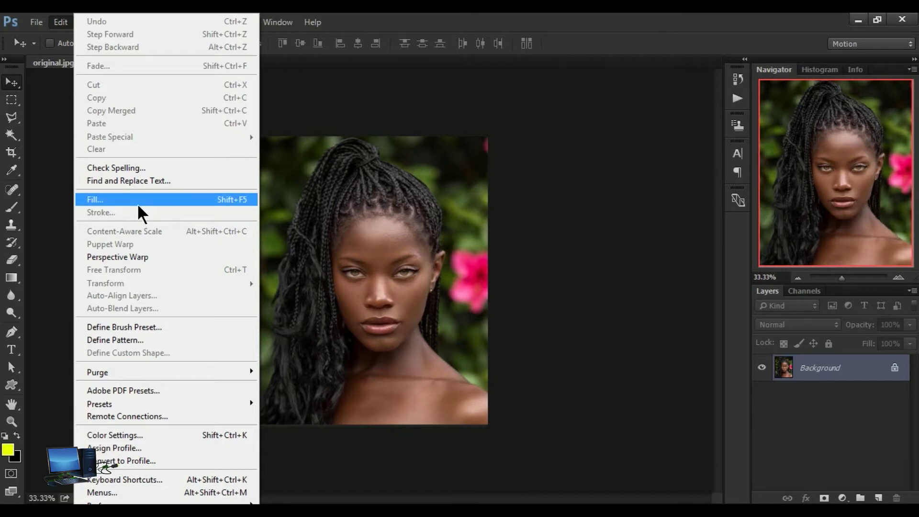
click(137, 203)
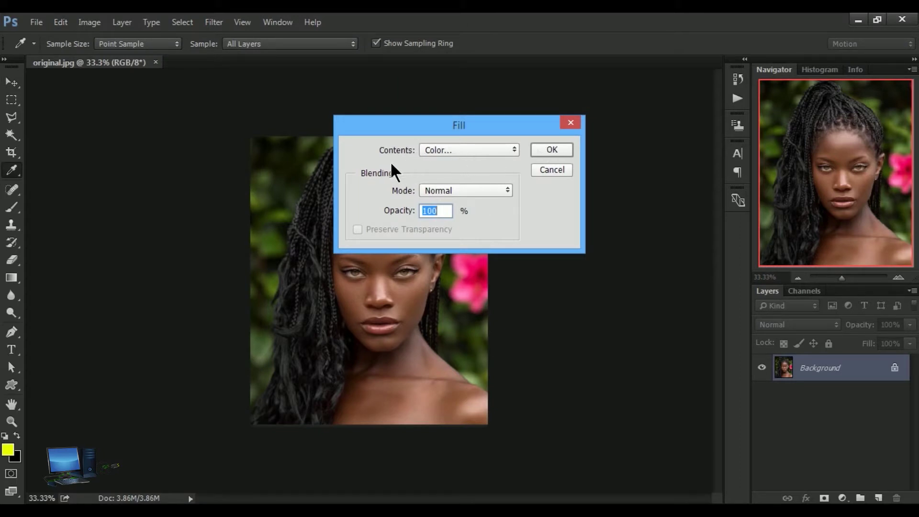
click(513, 150)
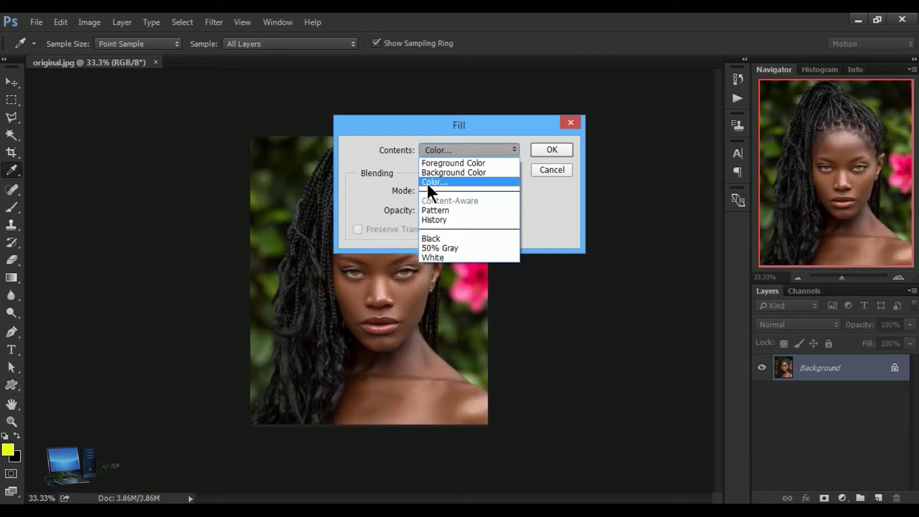
click(452, 181)
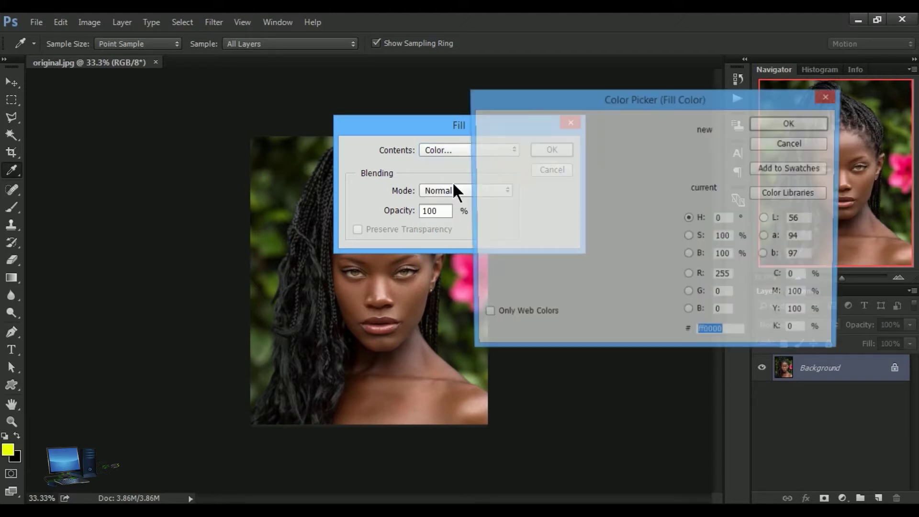
Fill the whole image with bright red, then undo the fill
drag(648, 212, 647, 188)
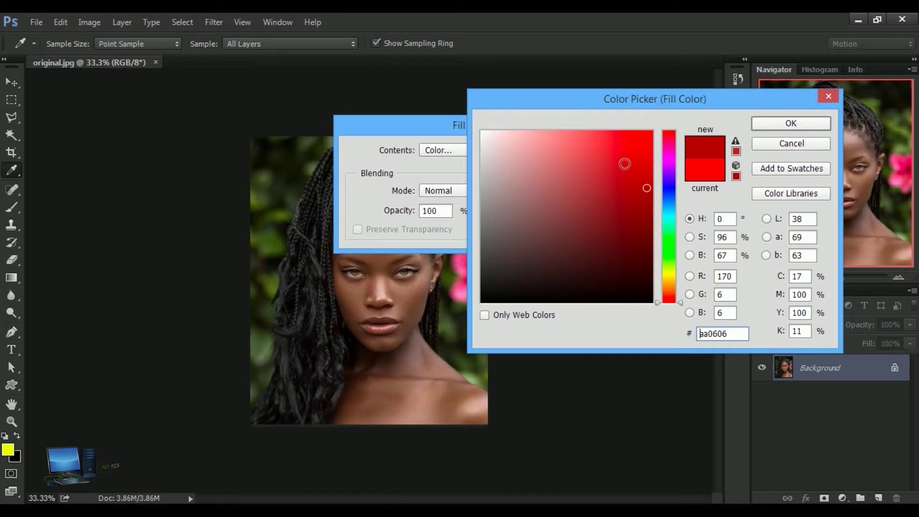
click(639, 131)
click(766, 122)
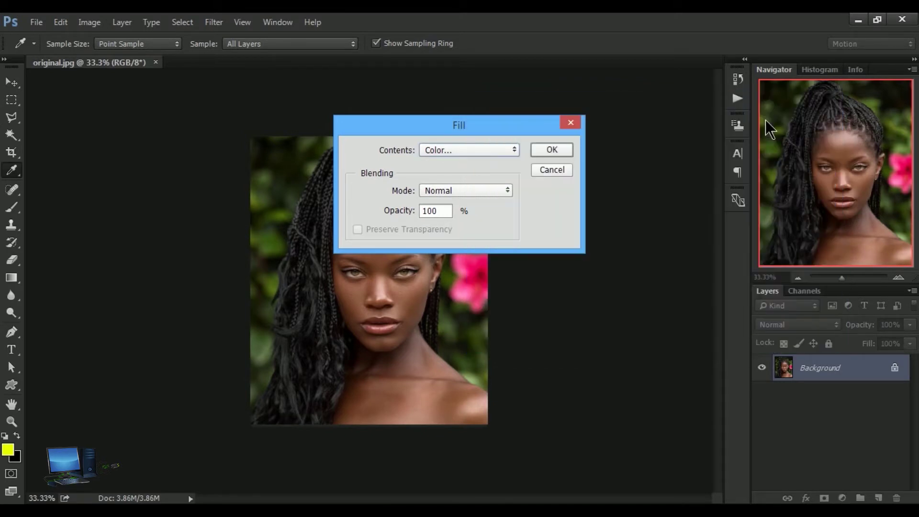
click(554, 151)
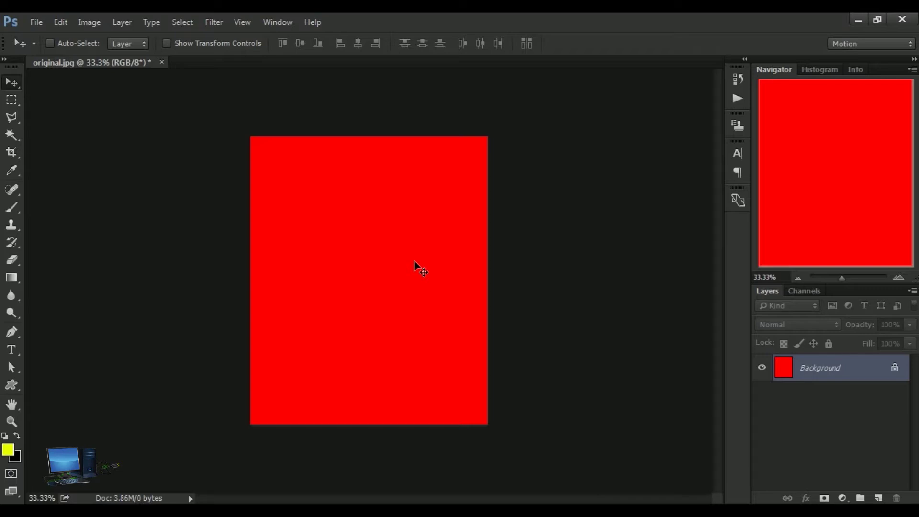
key(ctrl+z)
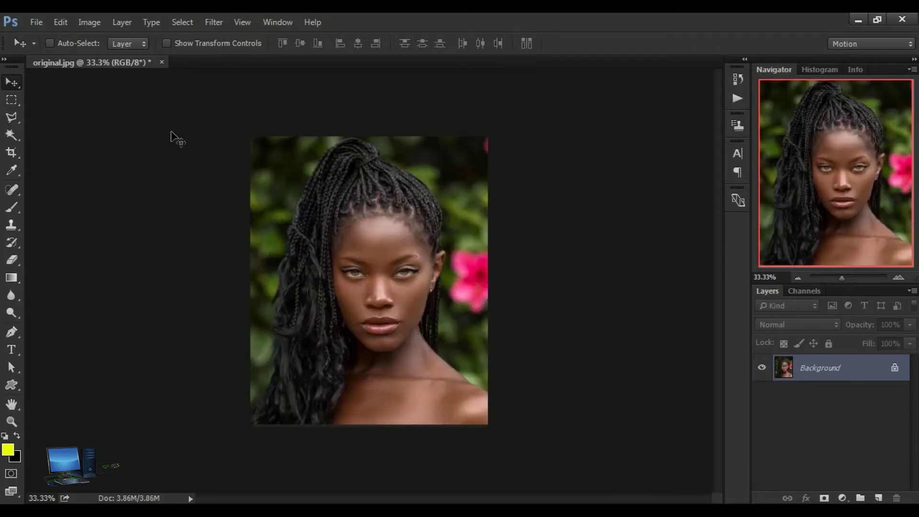
Fill the image with the yellow Foreground Color, then undo that fill
click(62, 23)
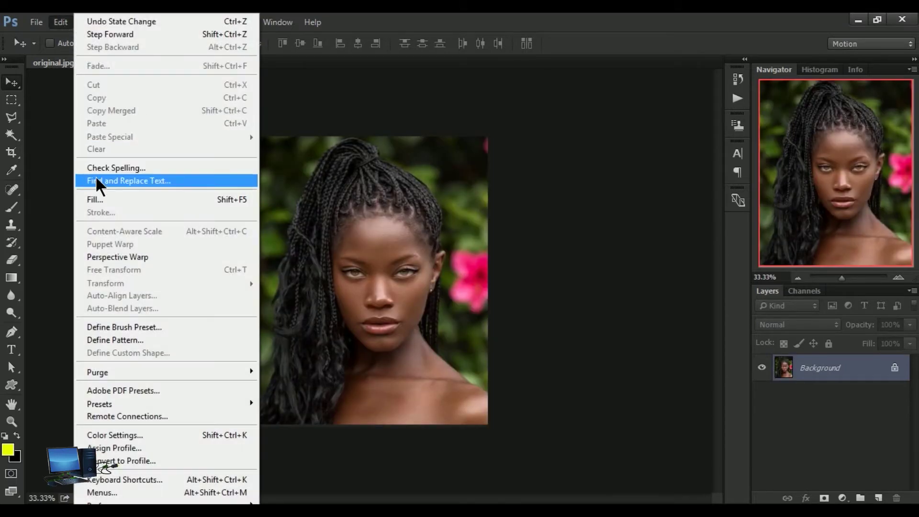
click(99, 198)
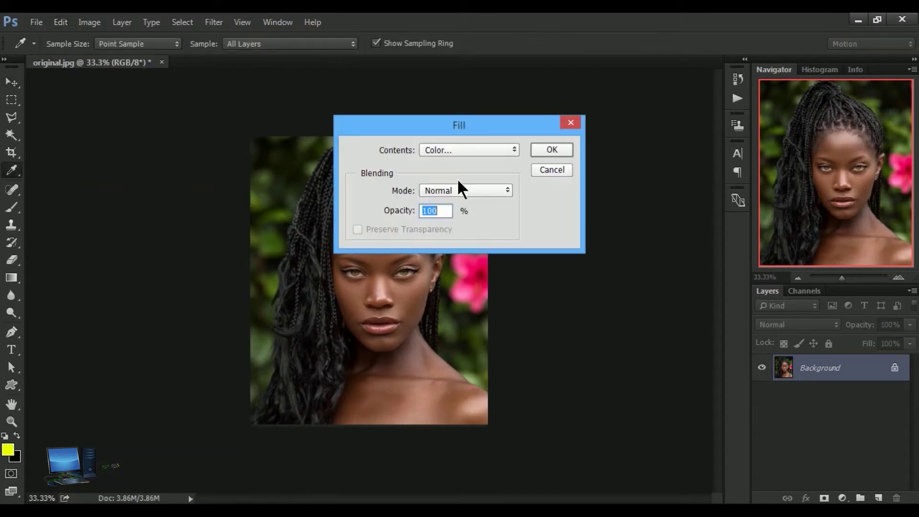
click(511, 150)
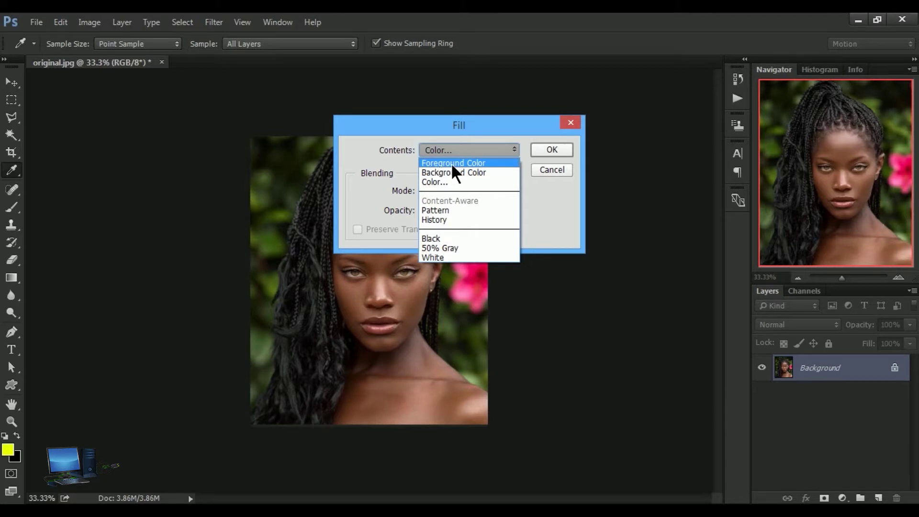
click(453, 165)
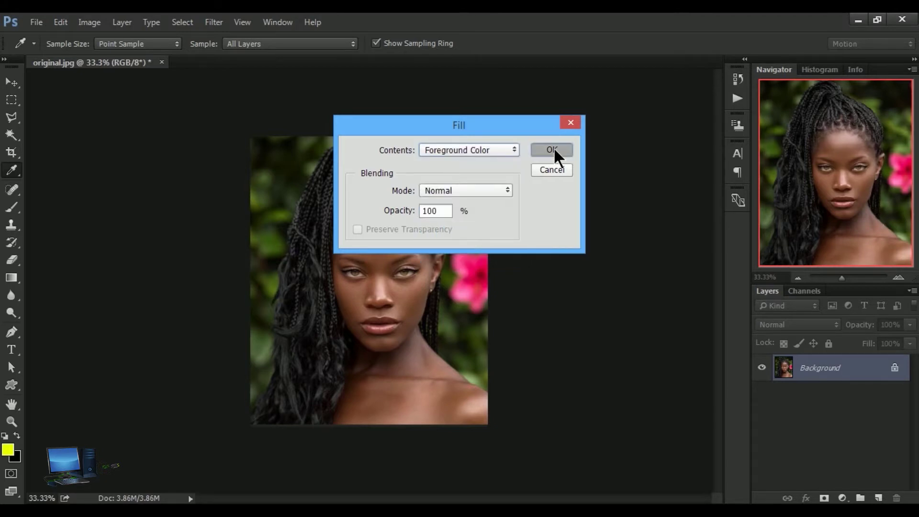
click(551, 149)
key(v)
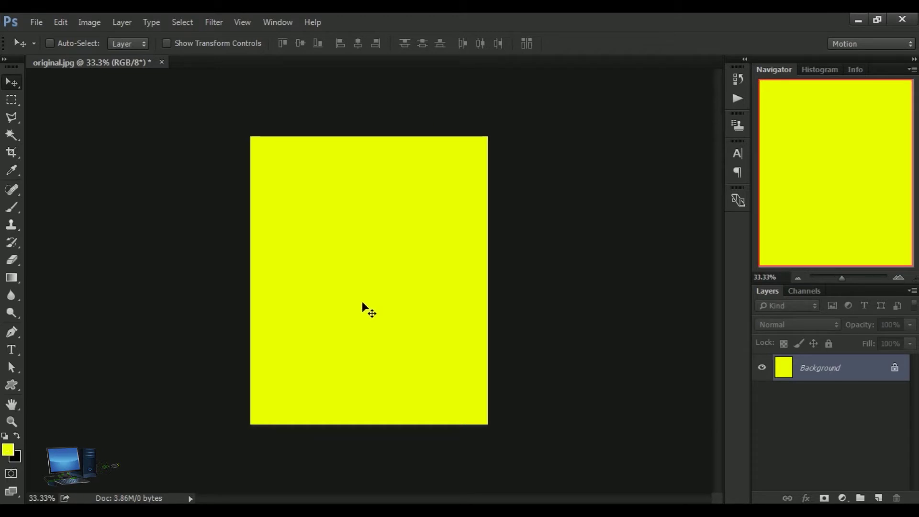
key(ctrl+z)
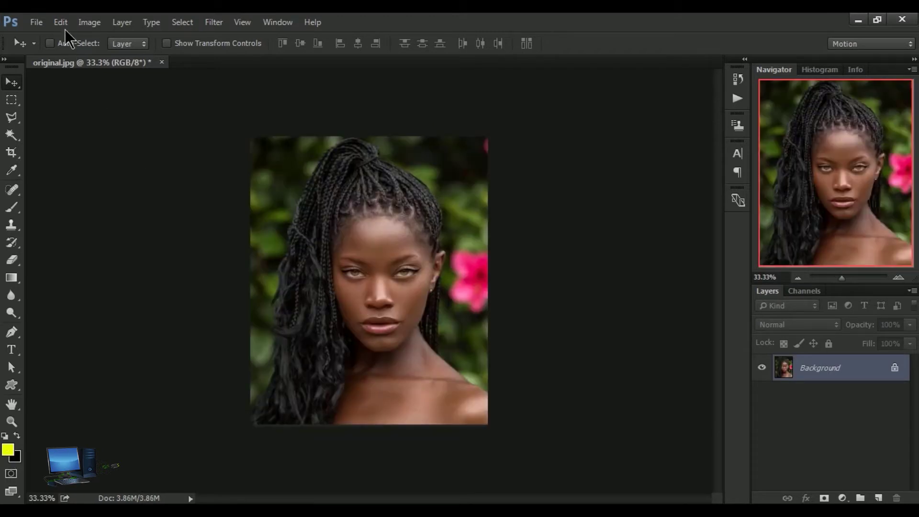
click(62, 23)
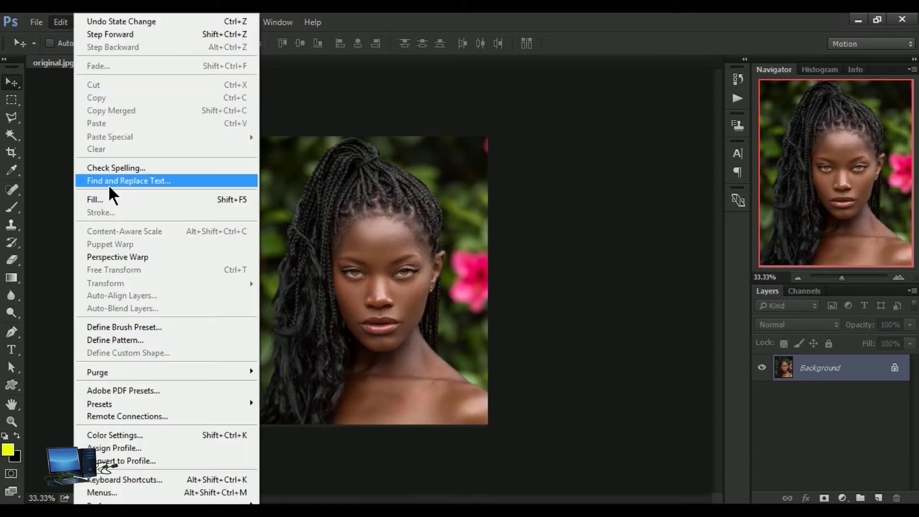
Review the Fill Contents options, cancel without filling, and choose the Rectangular Marquee tool
click(111, 201)
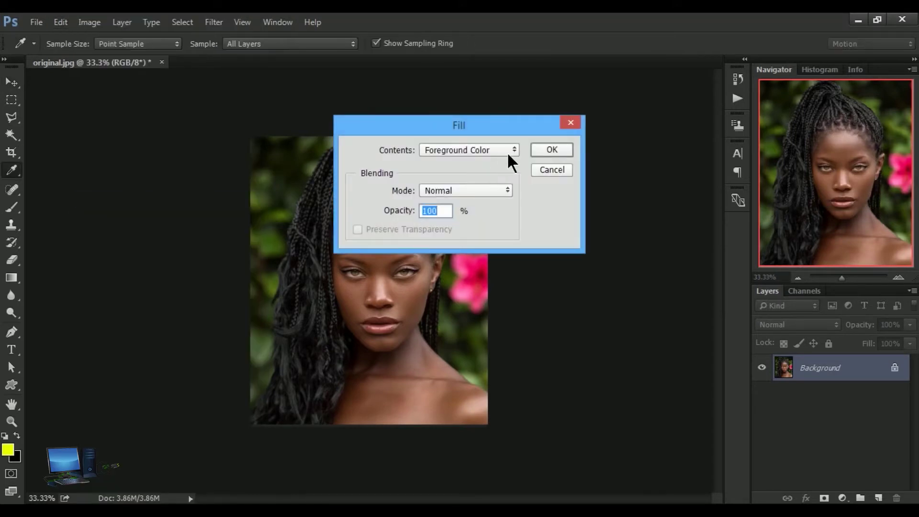
click(507, 152)
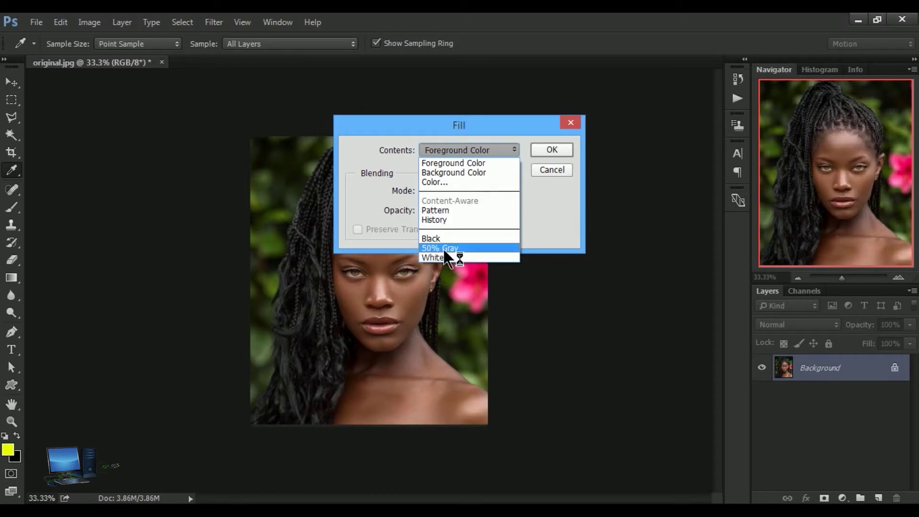
click(525, 207)
click(512, 149)
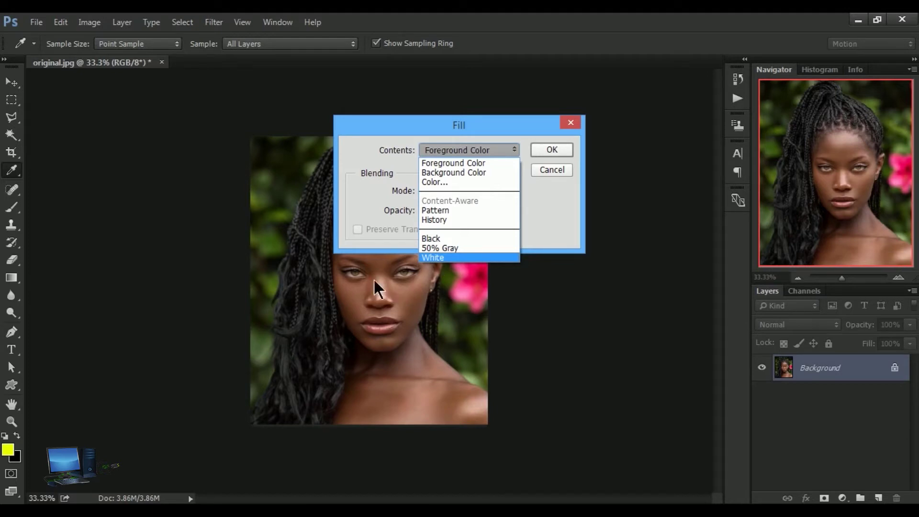
click(553, 177)
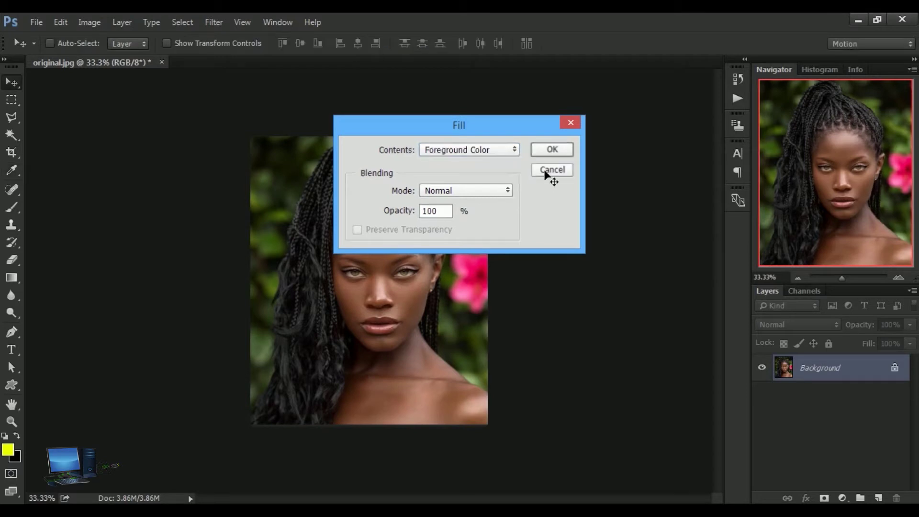
click(545, 172)
click(12, 99)
Select a rectangle around the eyes and forehead and set Fill Contents to Content-Aware
drag(297, 213, 447, 287)
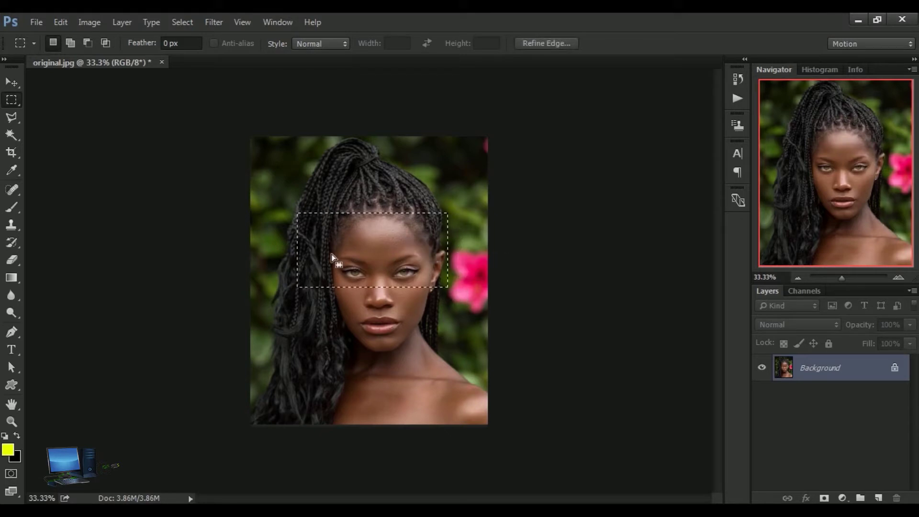
click(54, 21)
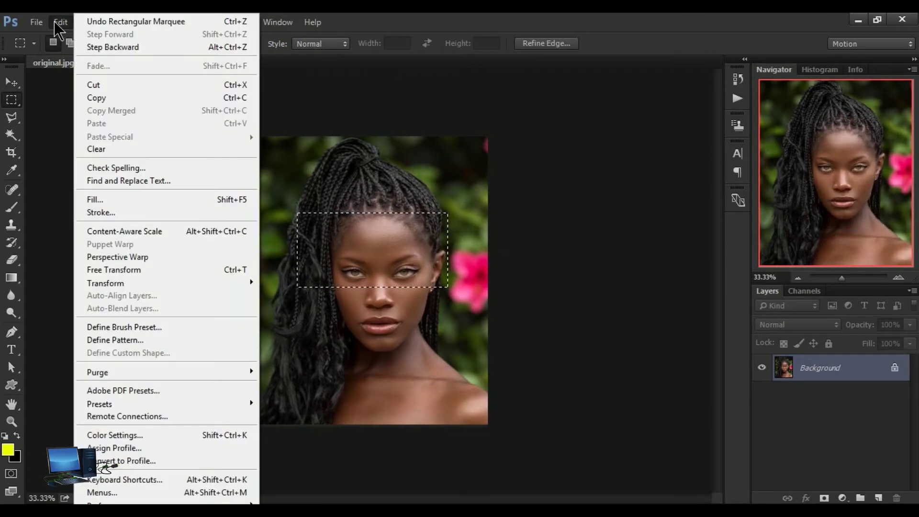
click(103, 197)
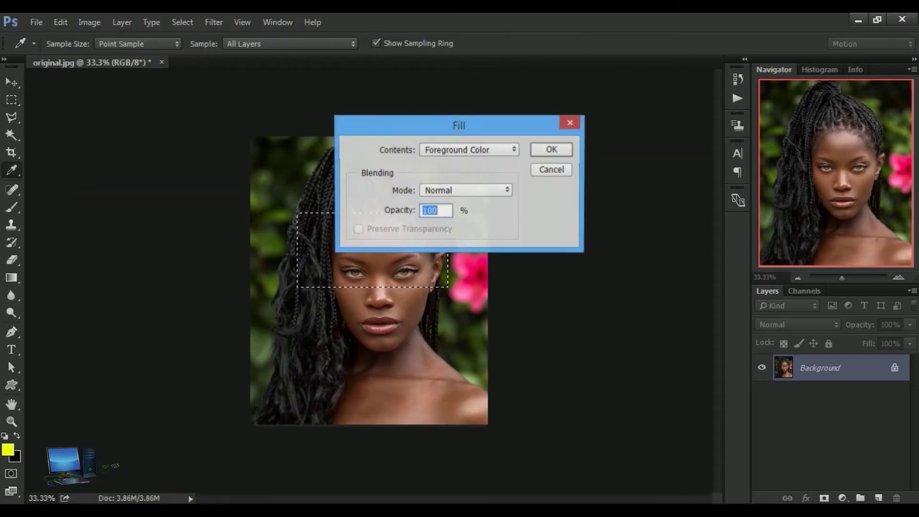
click(511, 148)
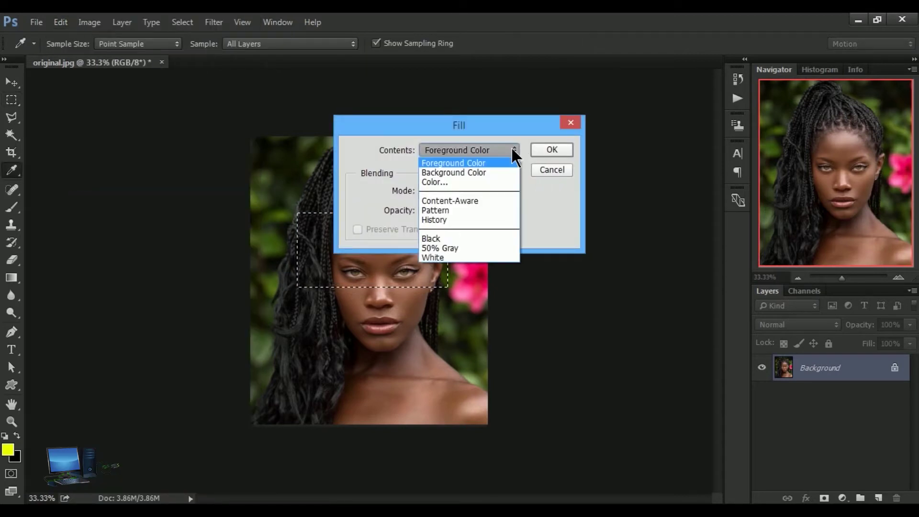
click(461, 209)
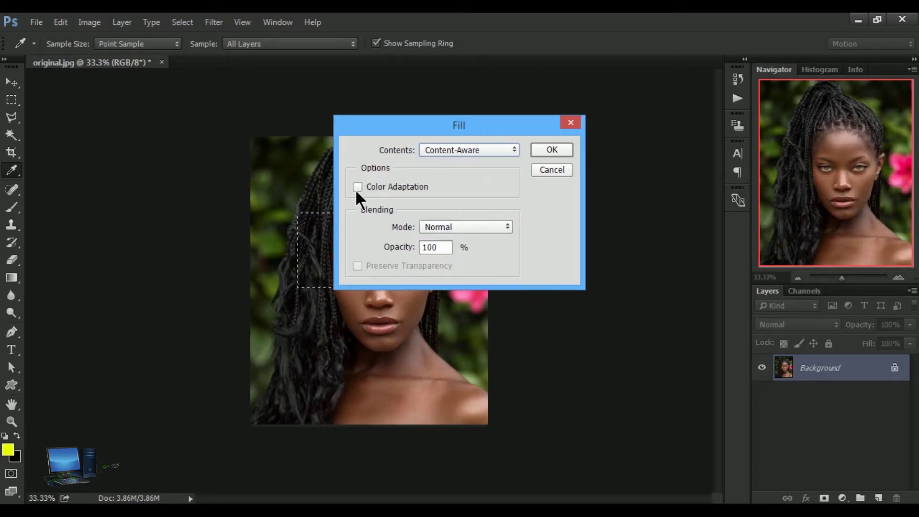
Keep the Fill blending mode Normal with opacity at 100%
click(509, 227)
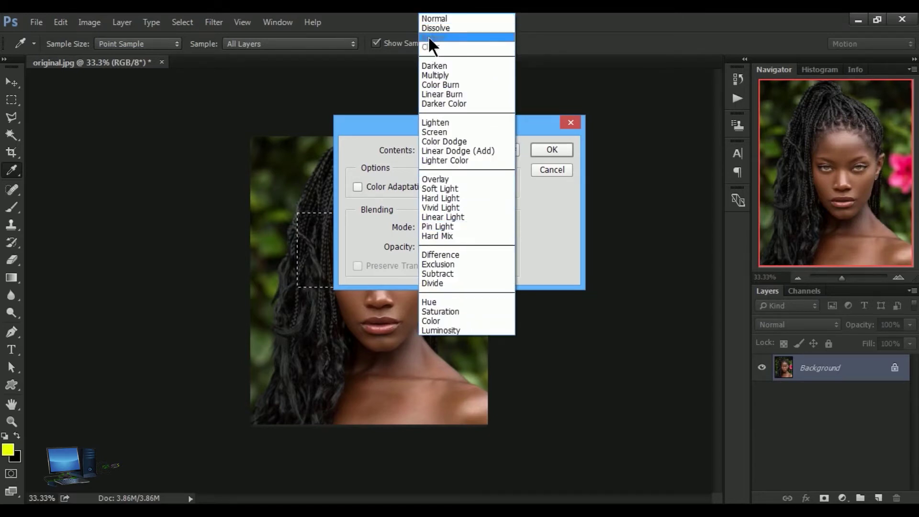
click(544, 219)
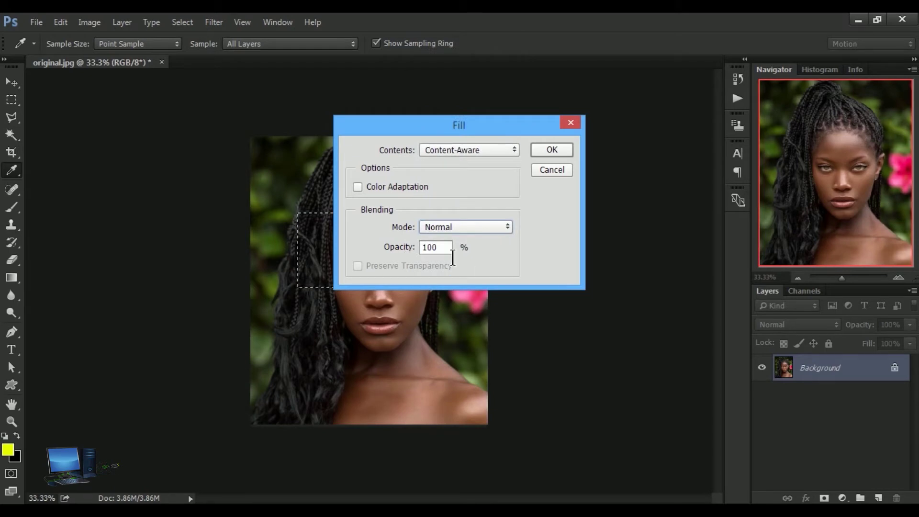
drag(449, 247, 417, 249)
click(514, 149)
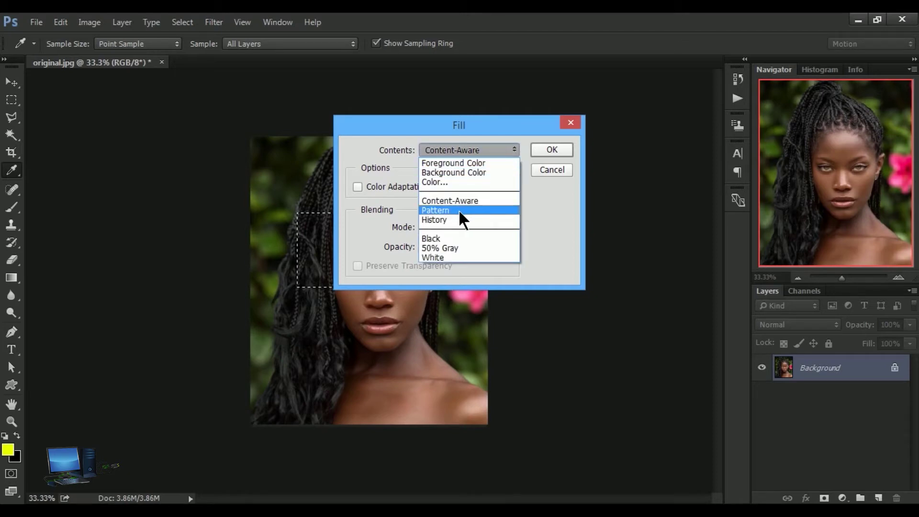
Preview dotted, diagonal brush-stroke and plain white Pattern fills, then cancel the Fill
click(445, 209)
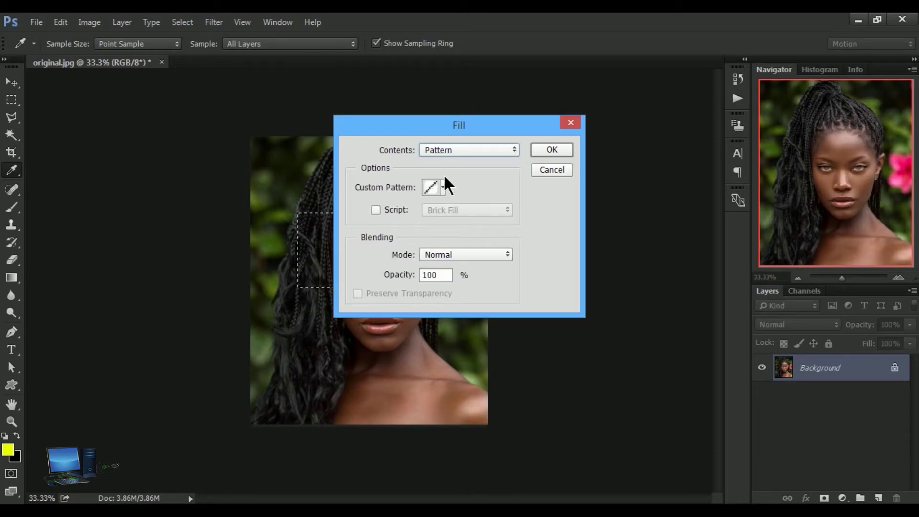
click(443, 187)
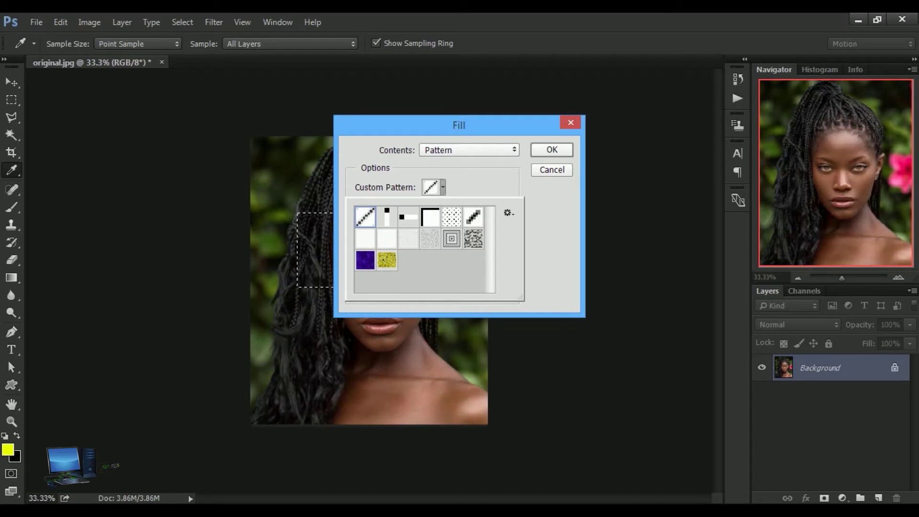
click(461, 217)
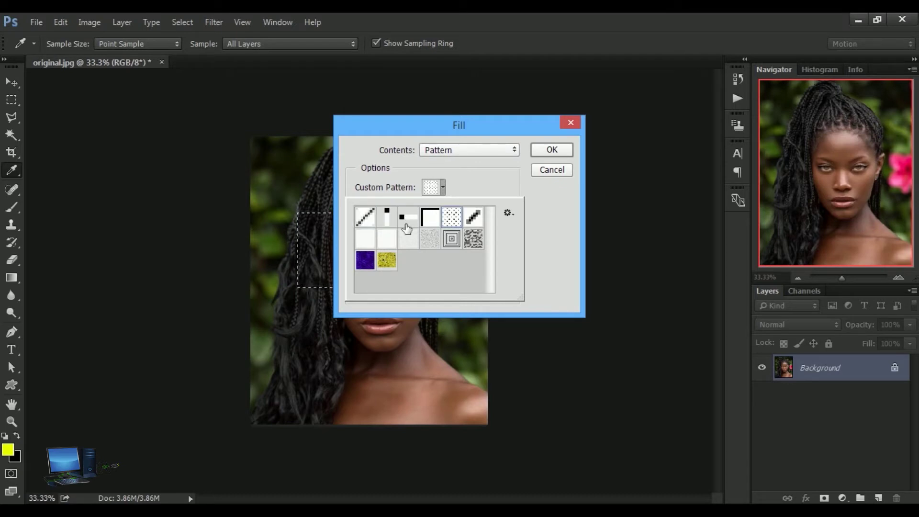
click(479, 218)
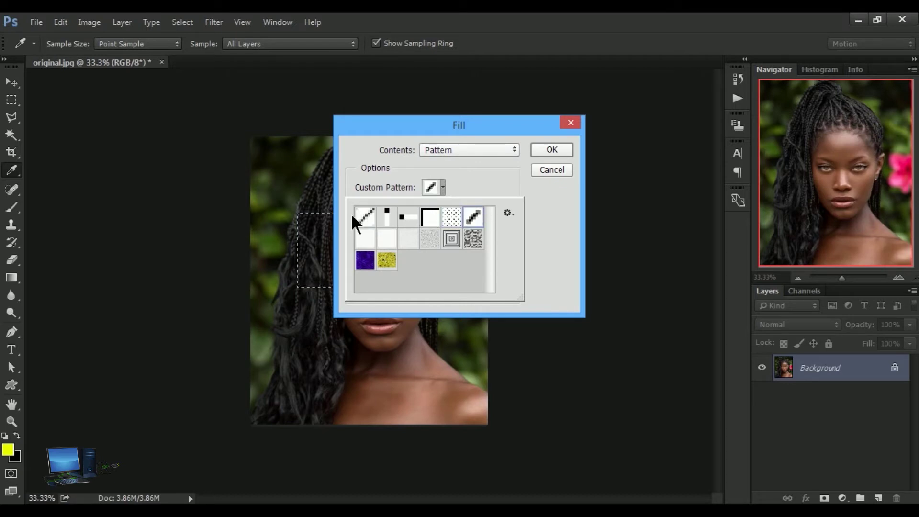
click(370, 240)
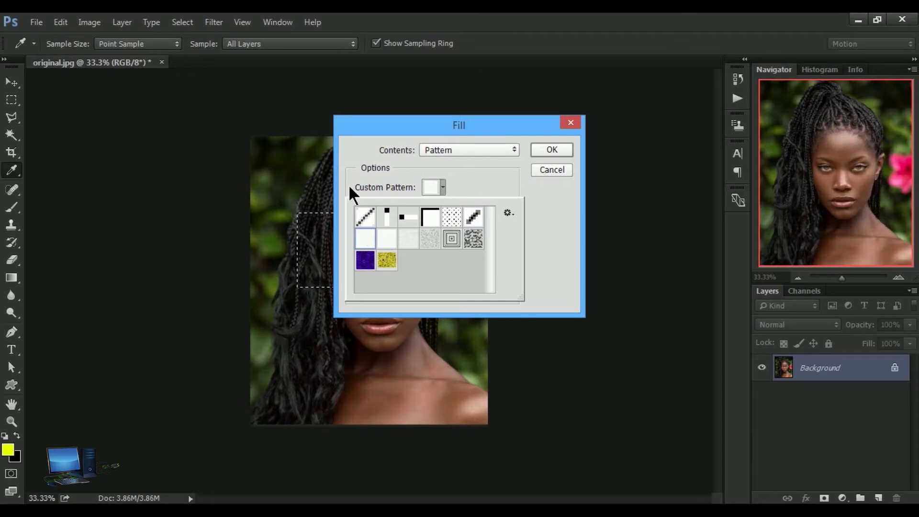
click(552, 170)
key(m)
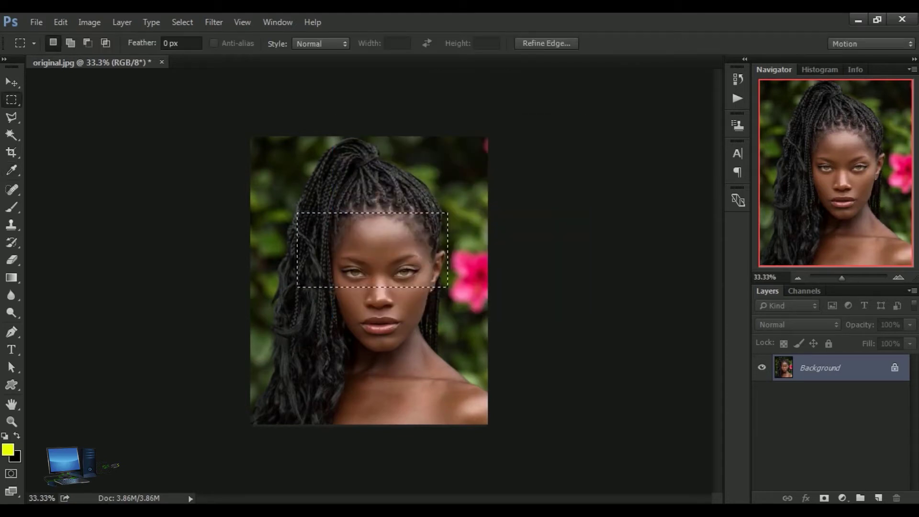
click(62, 22)
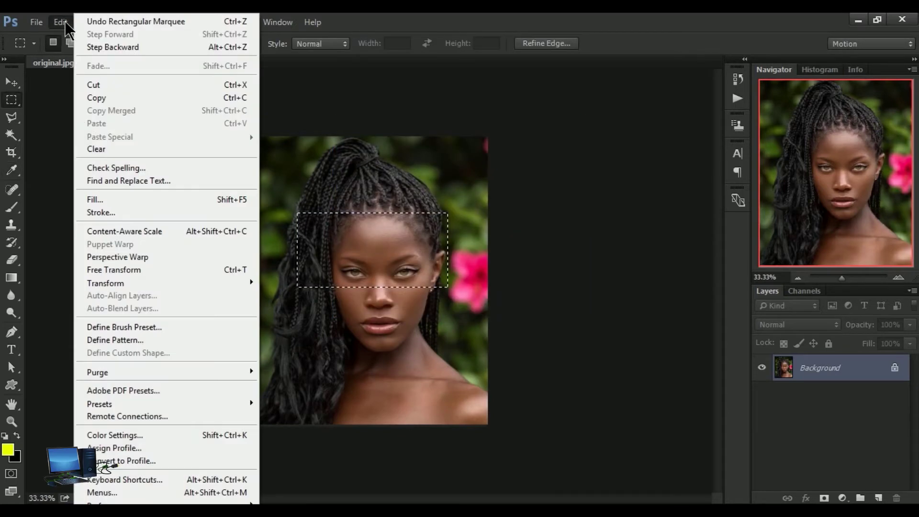
Fill the eye-and-forehead rectangle with yellow Foreground Color at Normal mode, 100% opacity
click(132, 197)
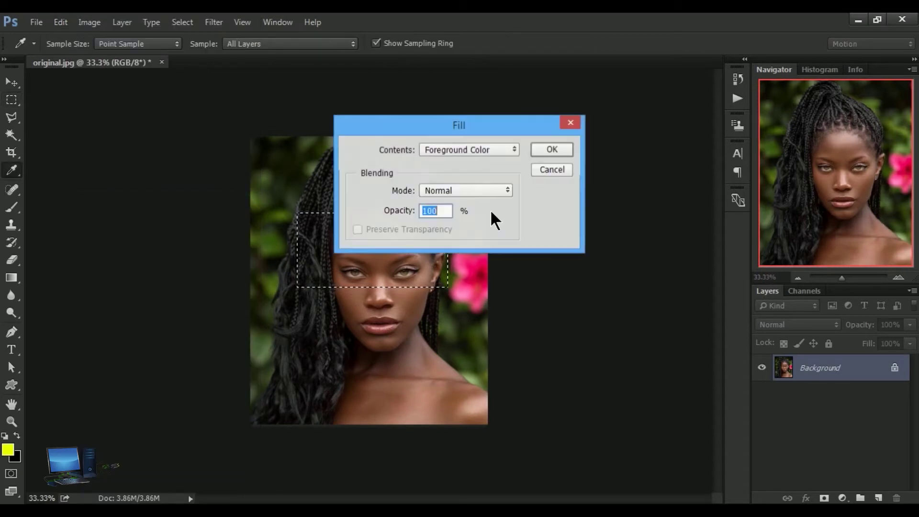
click(512, 151)
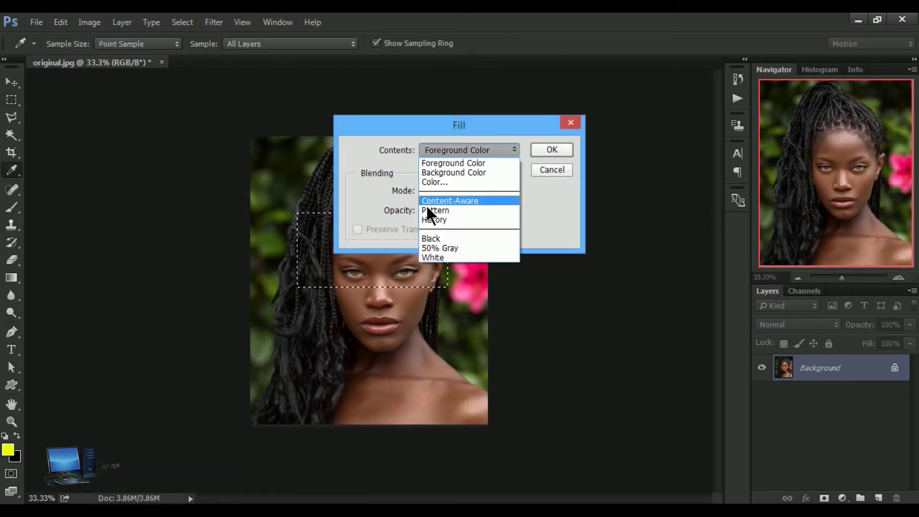
click(442, 165)
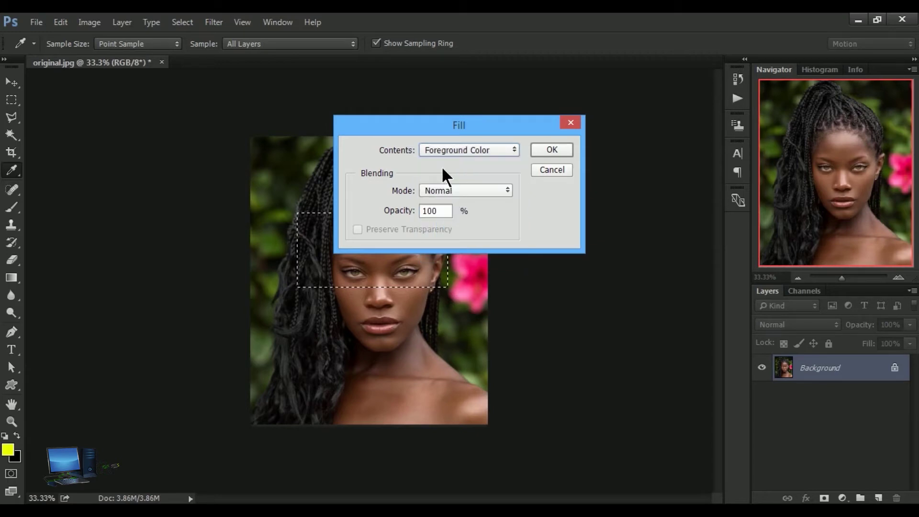
click(550, 149)
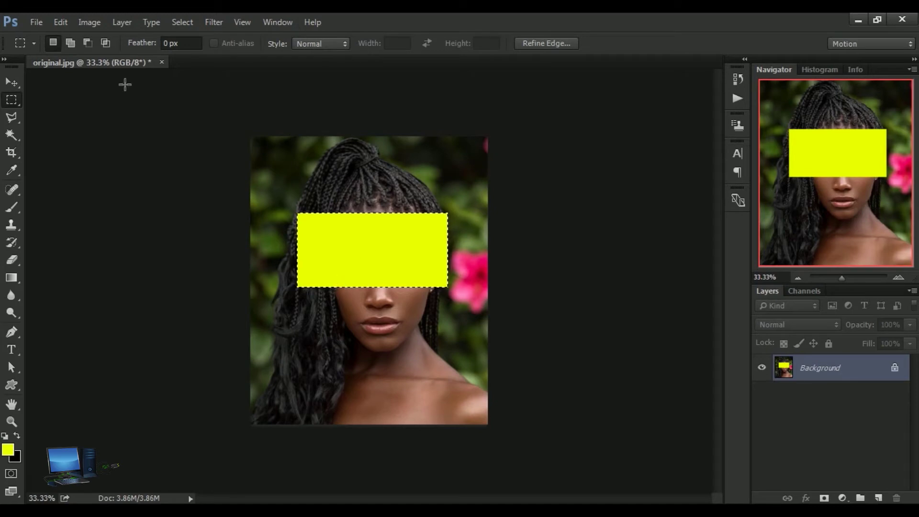
click(61, 23)
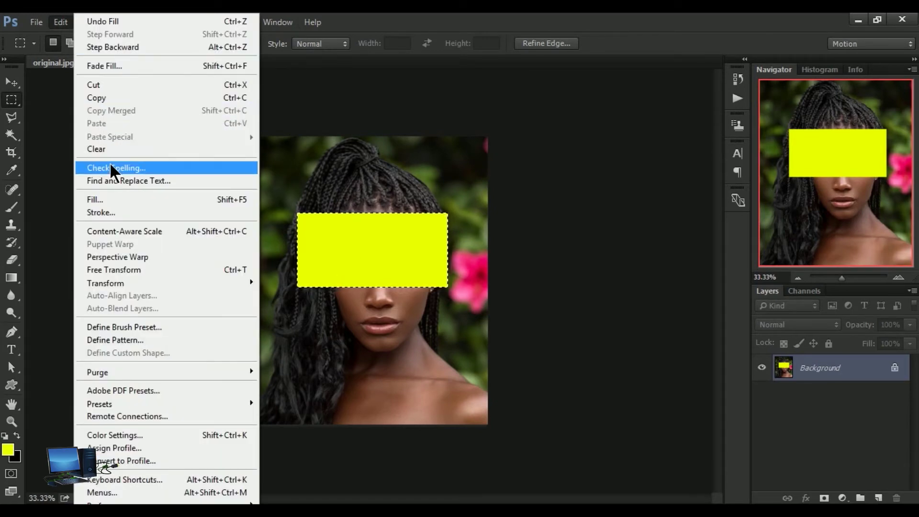
Reopen Fill off the yellow rectangle, keeping Foreground Color and Normal mode
click(108, 196)
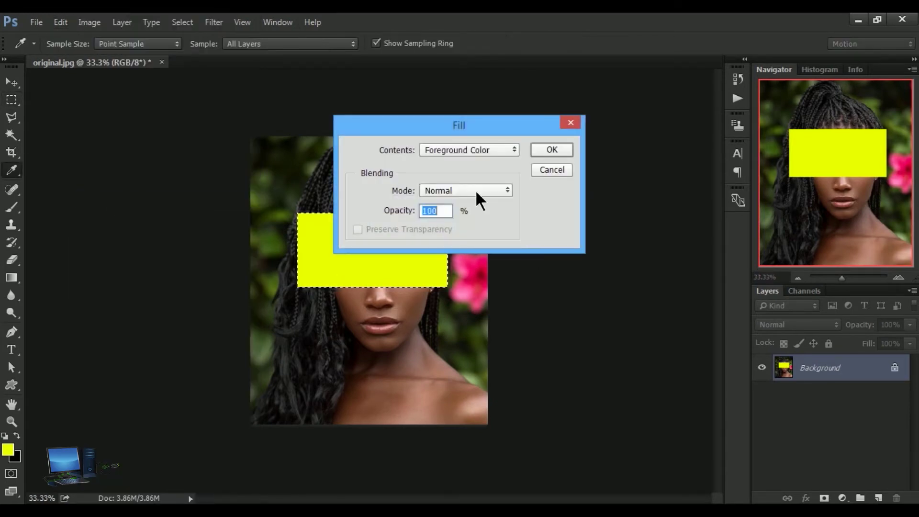
mouse_move(415, 117)
mouse_down()
mouse_move(570, 148)
mouse_move(569, 126)
mouse_up()
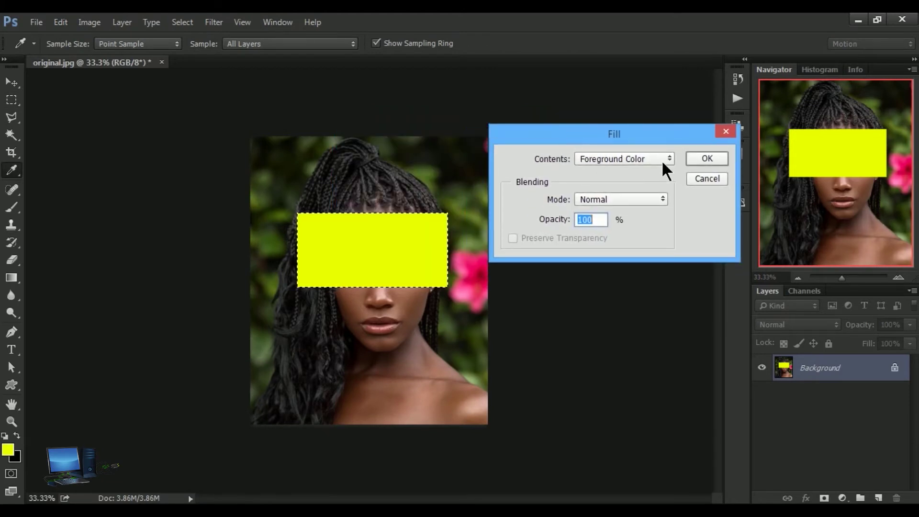
click(669, 157)
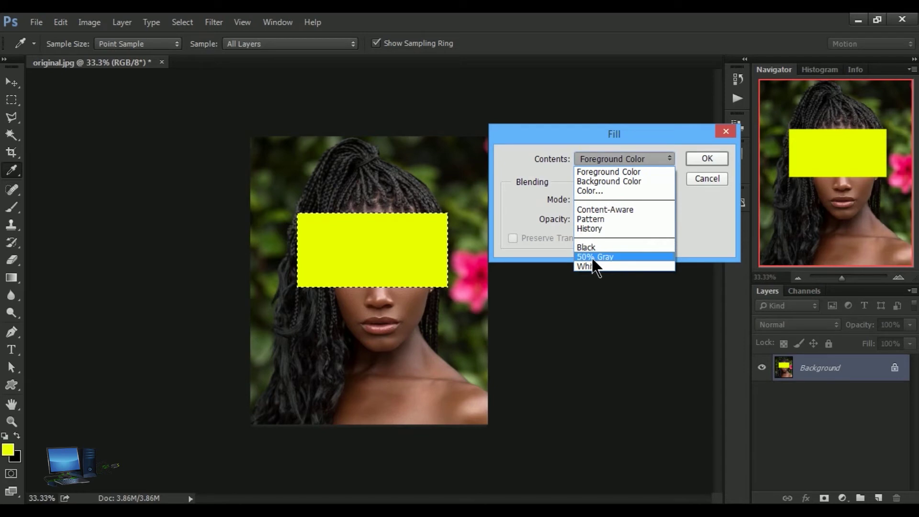
click(552, 239)
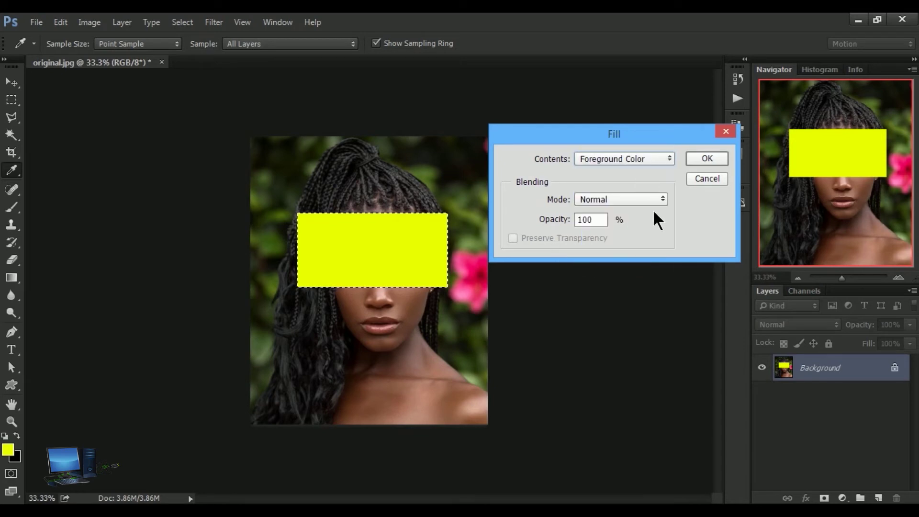
click(662, 199)
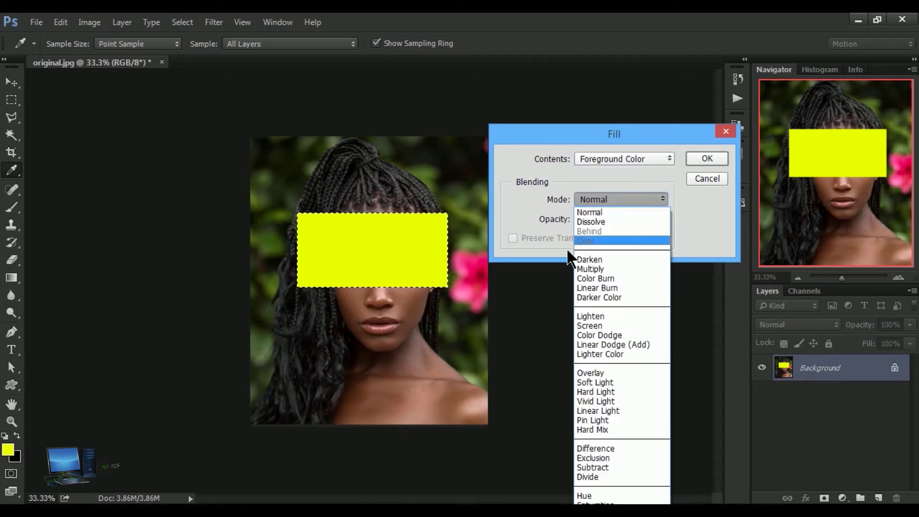
click(545, 223)
Switch Contents to Content-Aware and try 55% opacity before restoring 100%
click(668, 157)
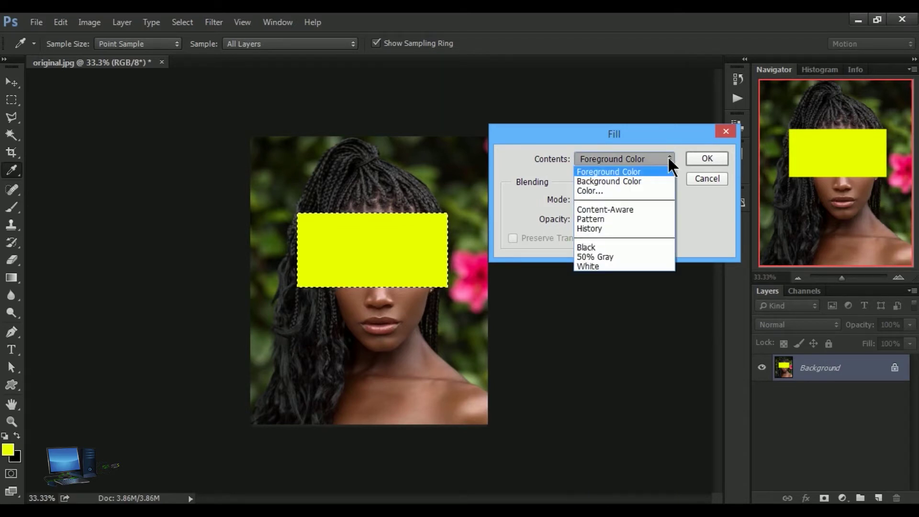
click(607, 209)
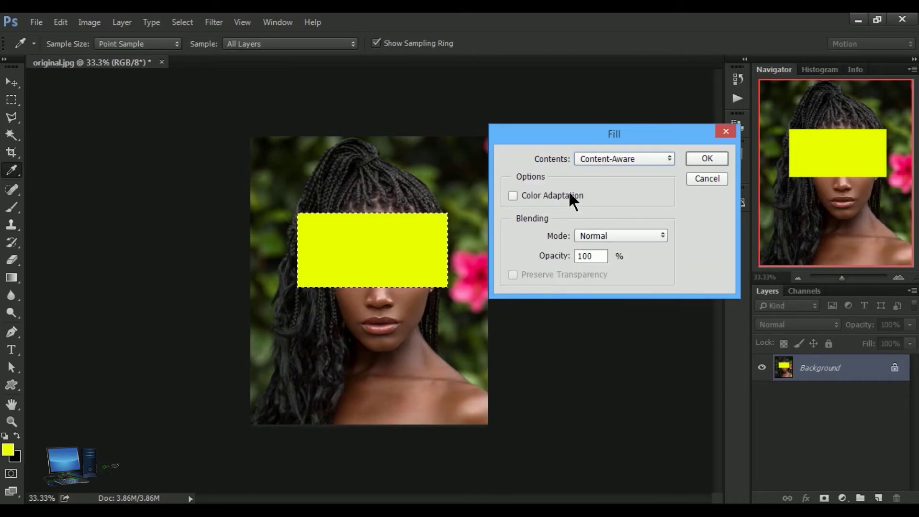
drag(553, 257, 513, 257)
text(1)
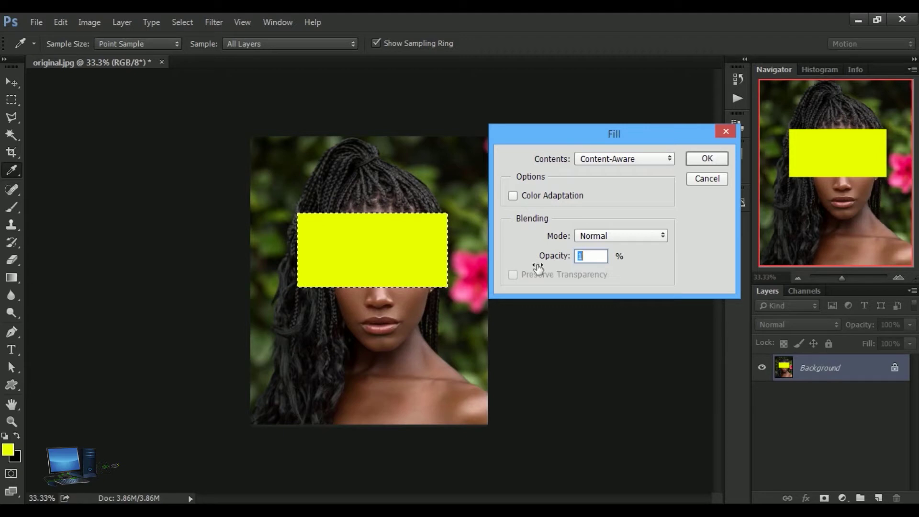
drag(555, 257, 661, 249)
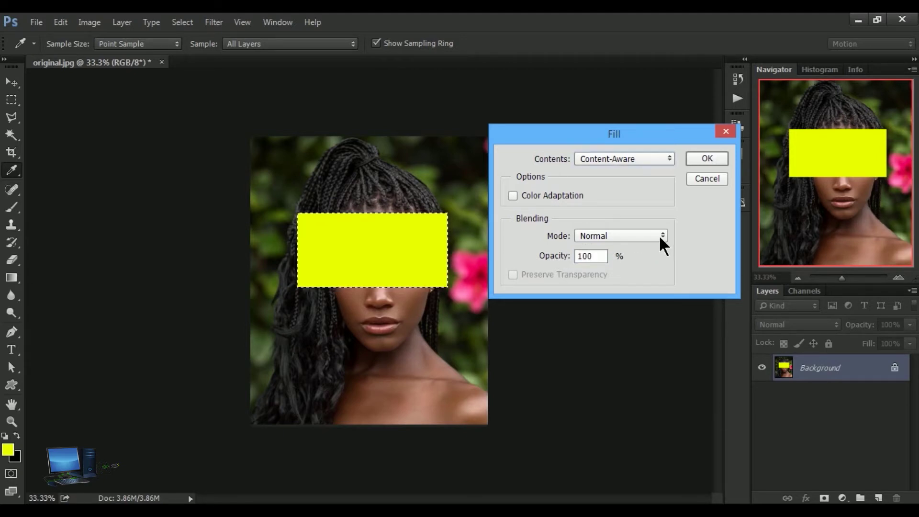
Keep Normal mode and toggle Color Adaptation on and back off
click(659, 234)
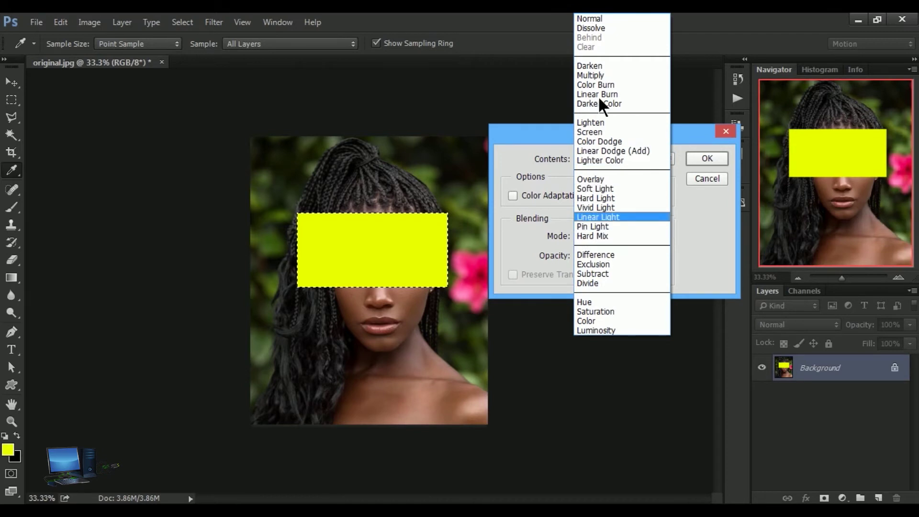
click(692, 223)
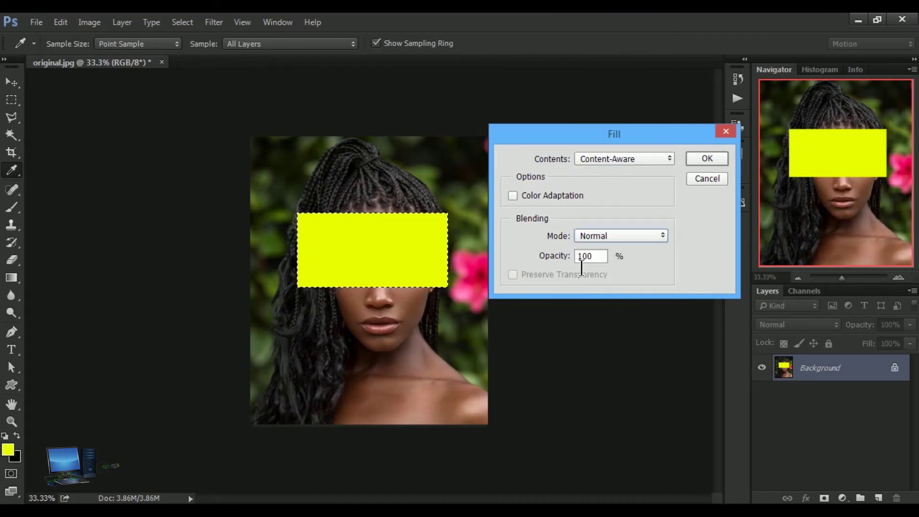
click(513, 196)
click(513, 195)
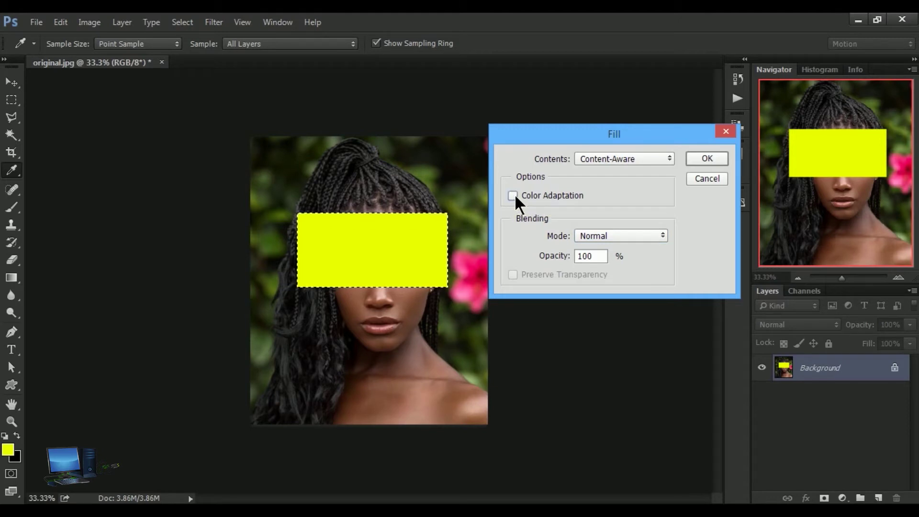
Fill the rectangle with the black Background Color, then refill with foreground yellow
drag(581, 130, 501, 128)
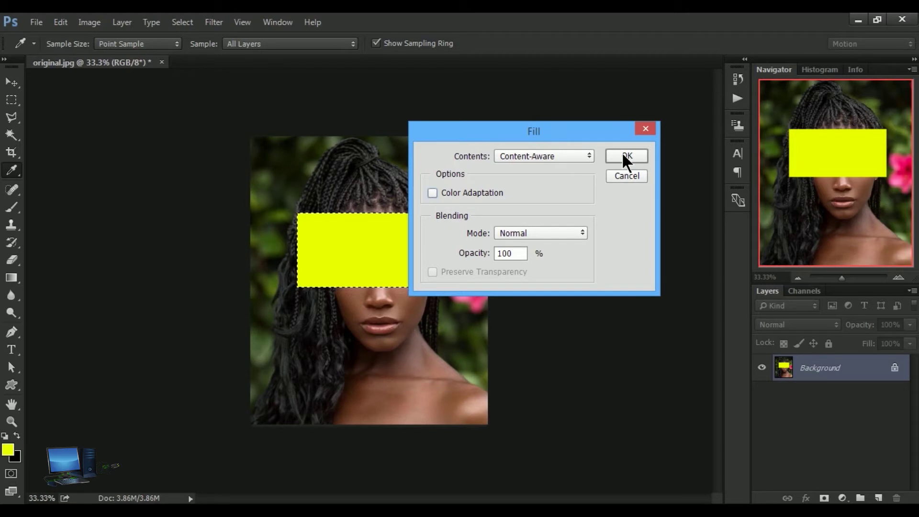
click(583, 156)
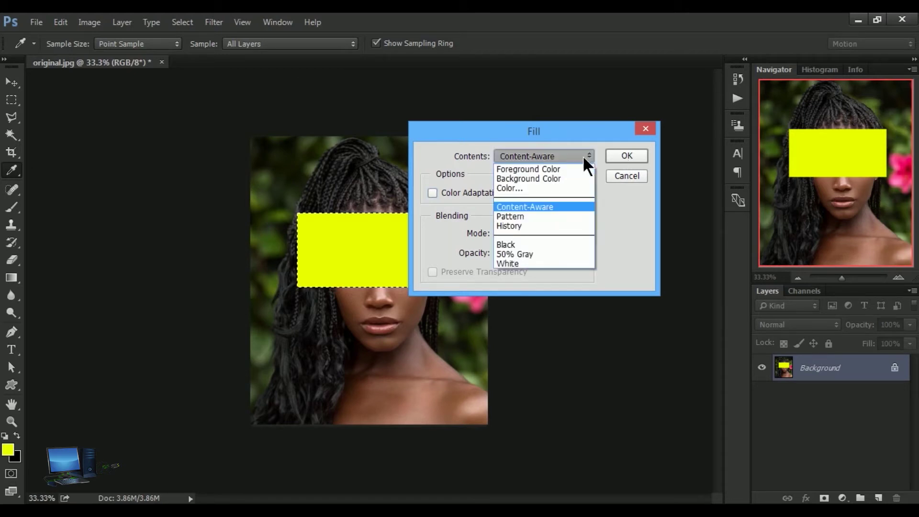
click(521, 178)
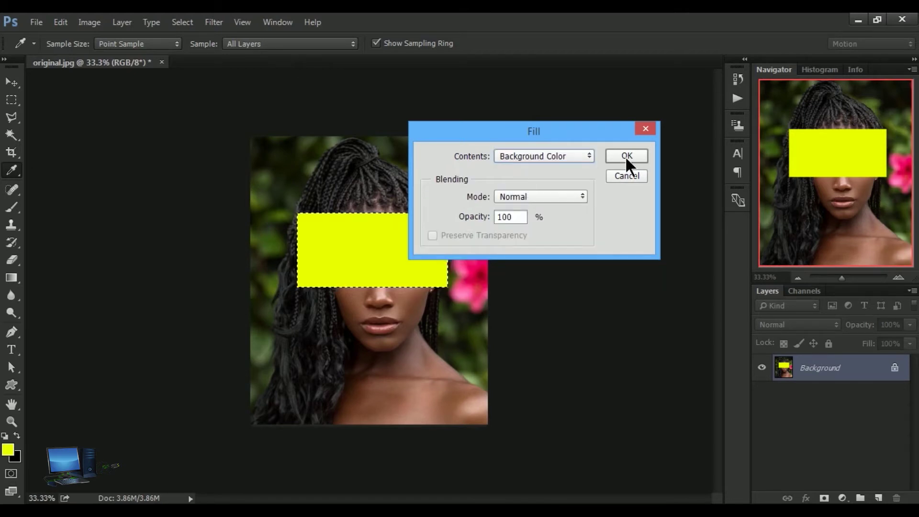
click(627, 155)
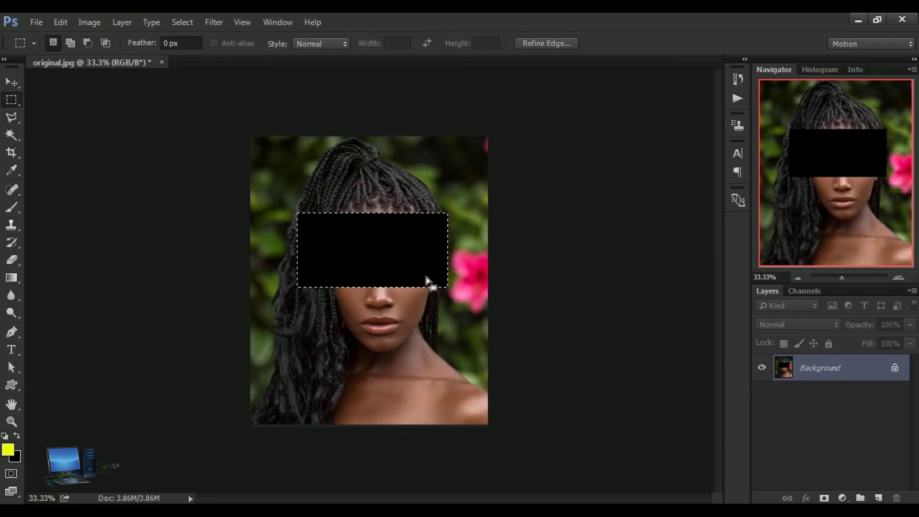
key(alt+BackSpace)
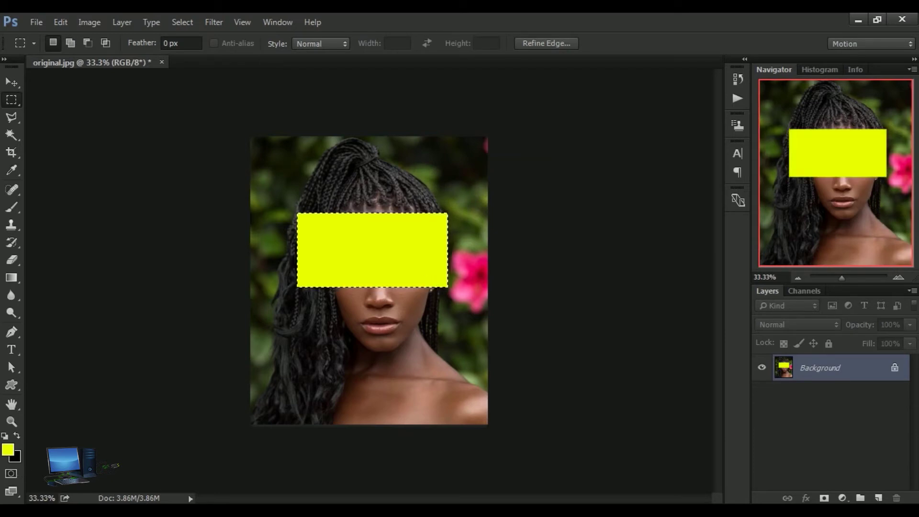
Undo the yellow fill, deselect, and find Stroke greyed out in the Edit menu
key(ctrl+z)
key(ctrl+d)
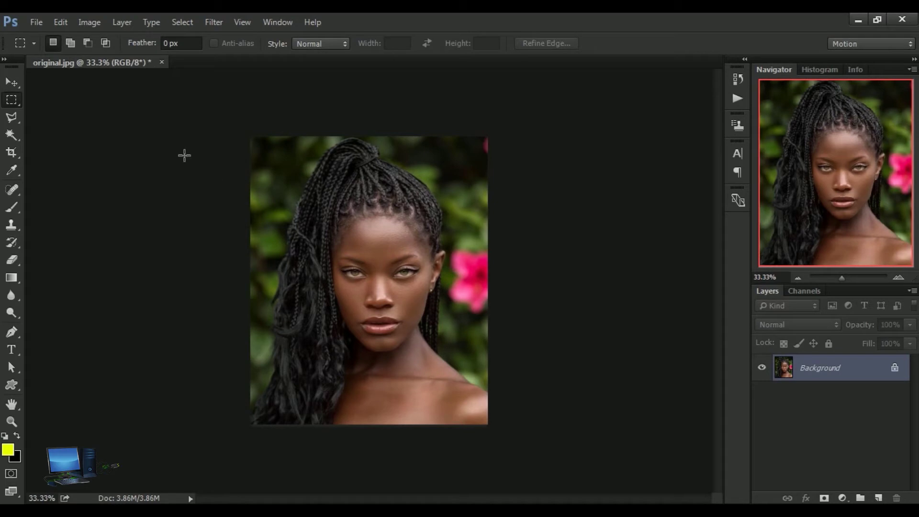
click(61, 23)
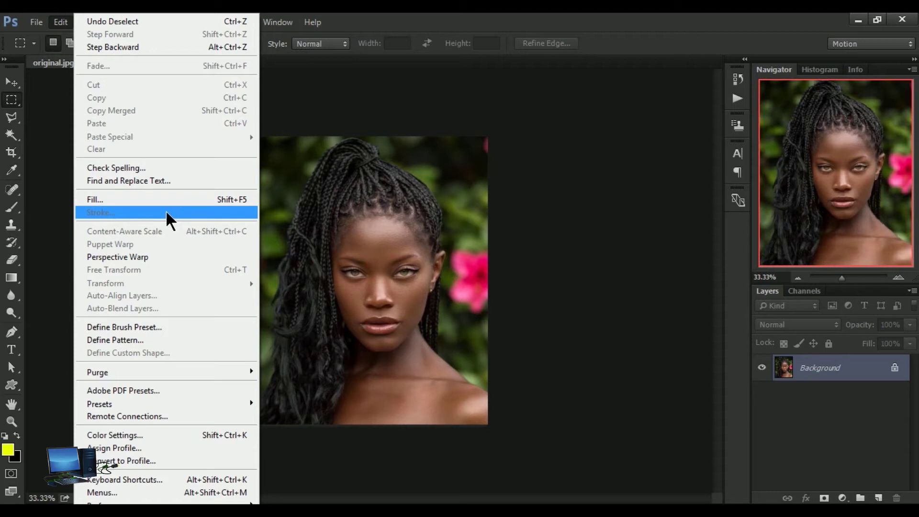
click(308, 125)
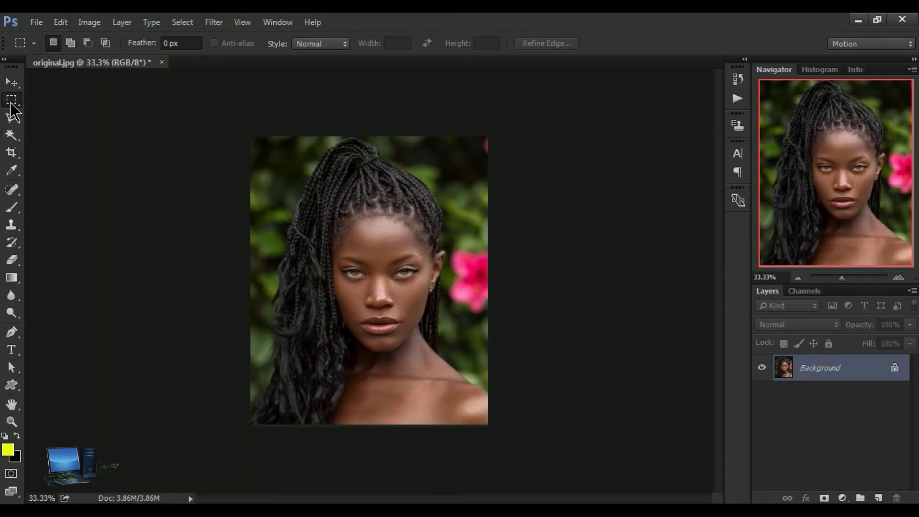
Draw a 903 × 1147 px yellow rectangle shape over the portrait with the Rectangle Tool
click(10, 387)
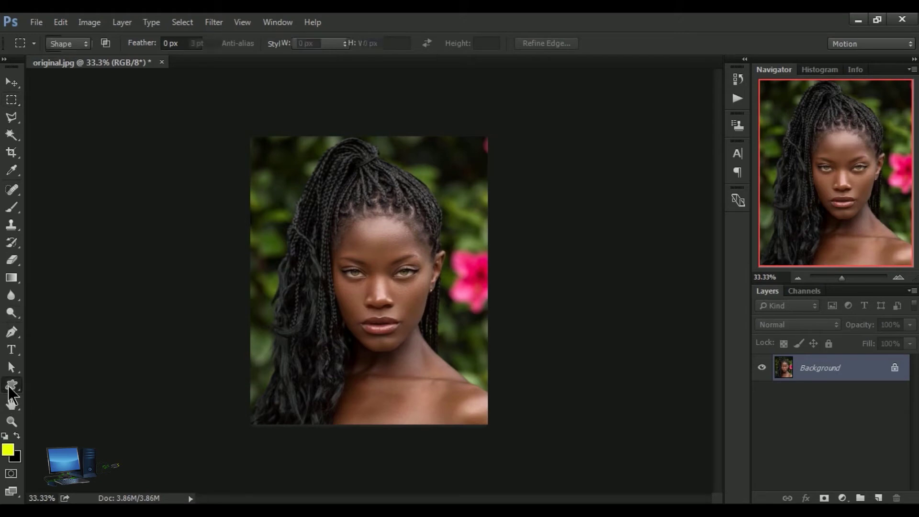
right_click(11, 384)
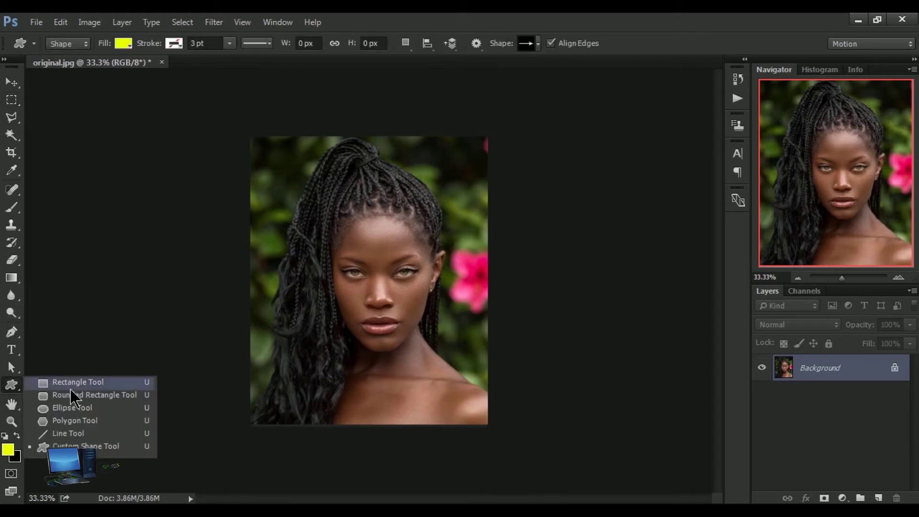
click(71, 385)
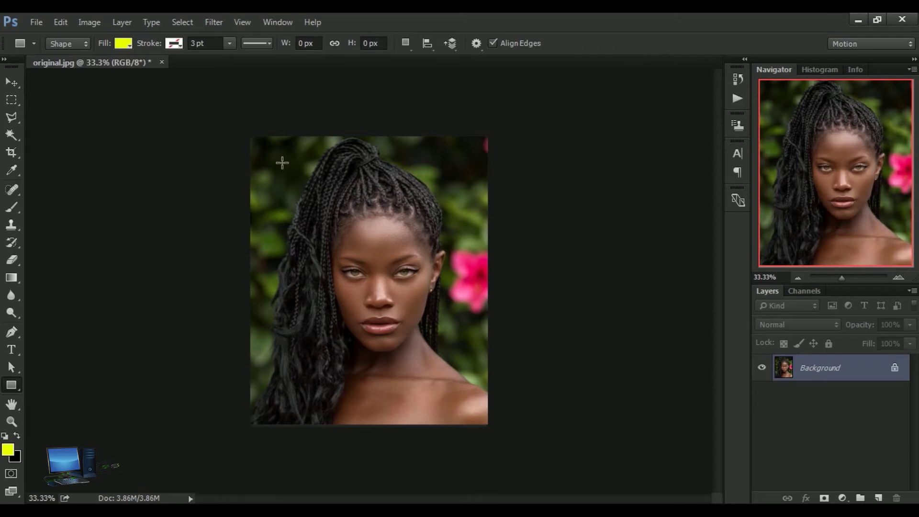
mouse_move(272, 155)
mouse_down()
mouse_move(482, 416)
mouse_move(474, 417)
mouse_up()
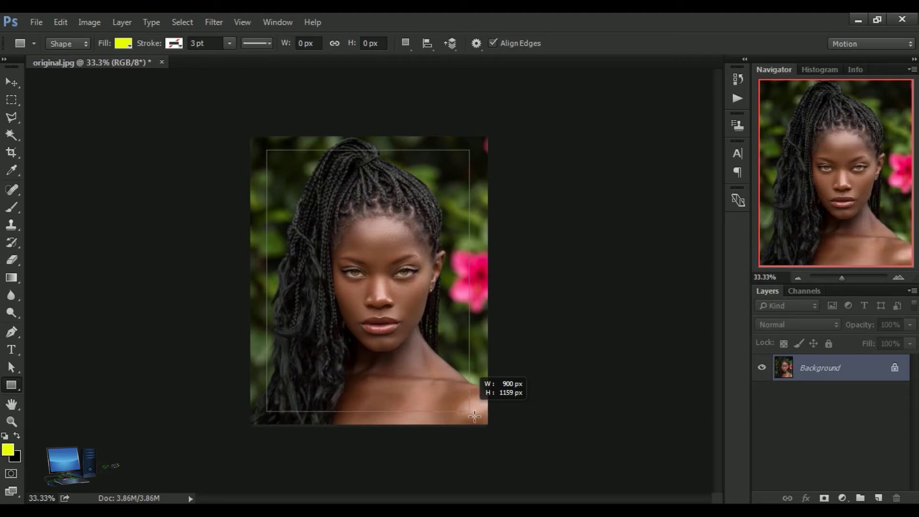
drag(474, 416, 470, 408)
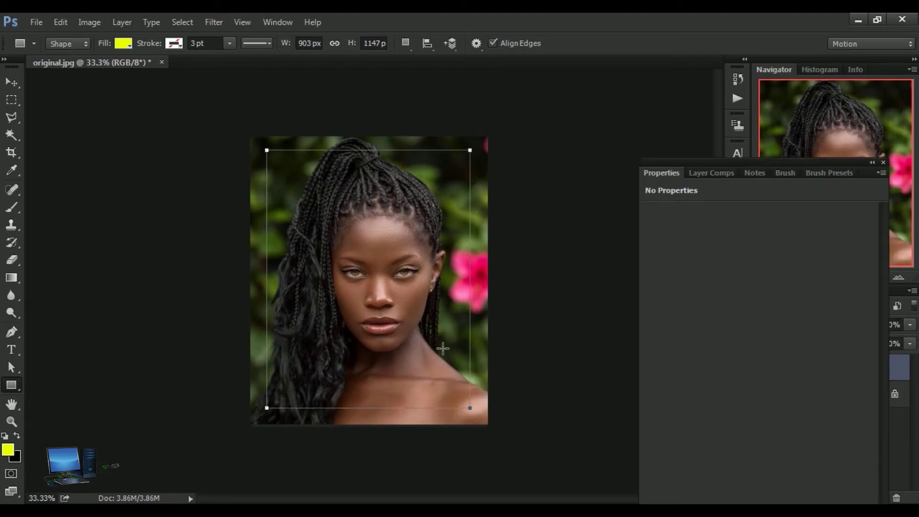
click(883, 163)
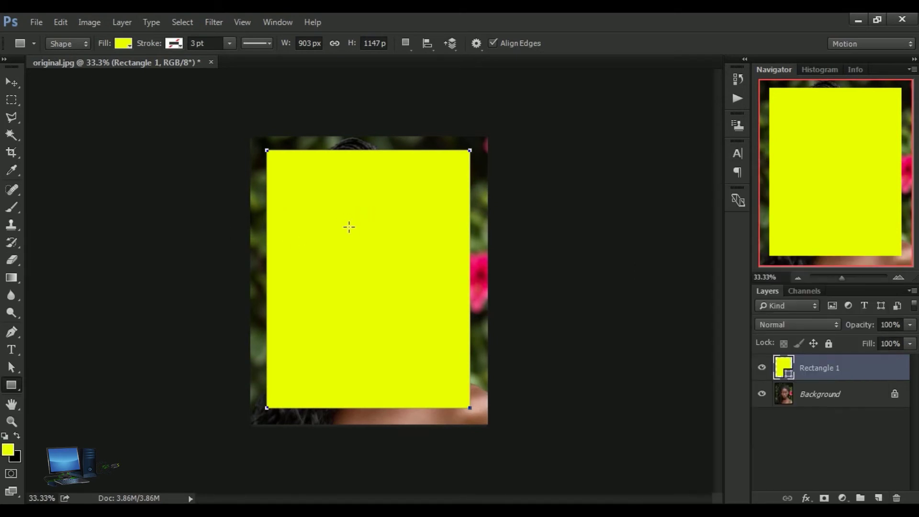
Rasterize the Rectangle 1 layer from its context menu, then bring up Edit > Stroke
click(61, 22)
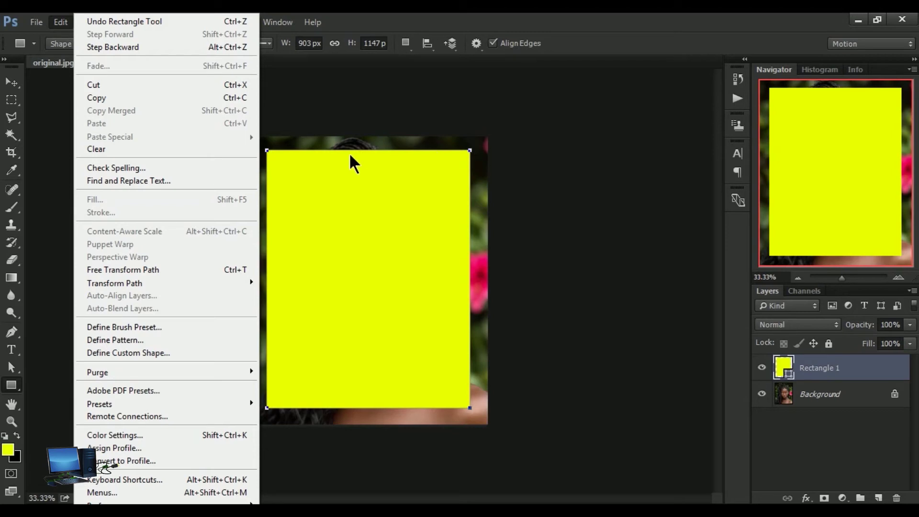
click(11, 82)
click(62, 22)
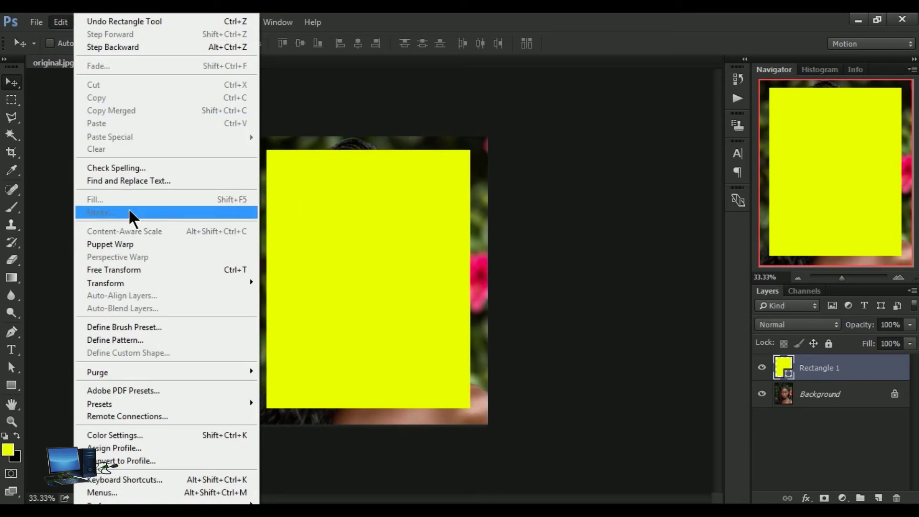
click(805, 370)
right_click(805, 369)
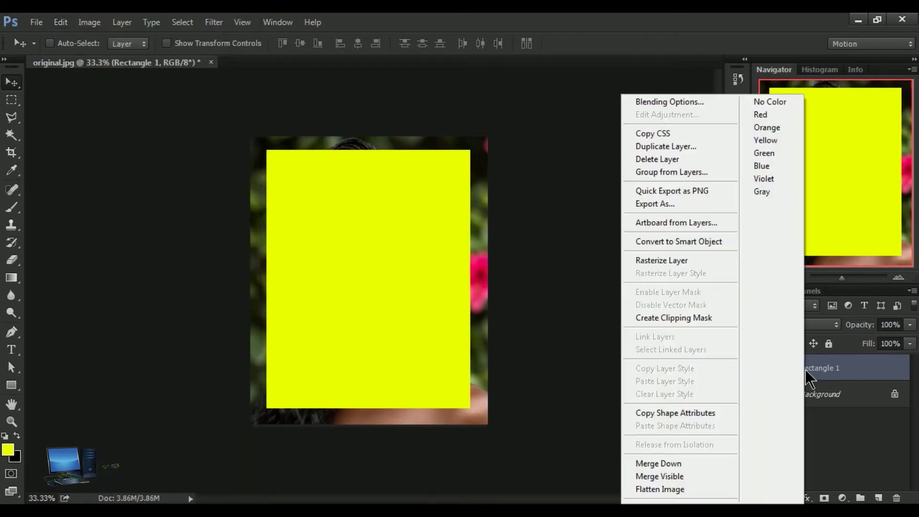
click(704, 257)
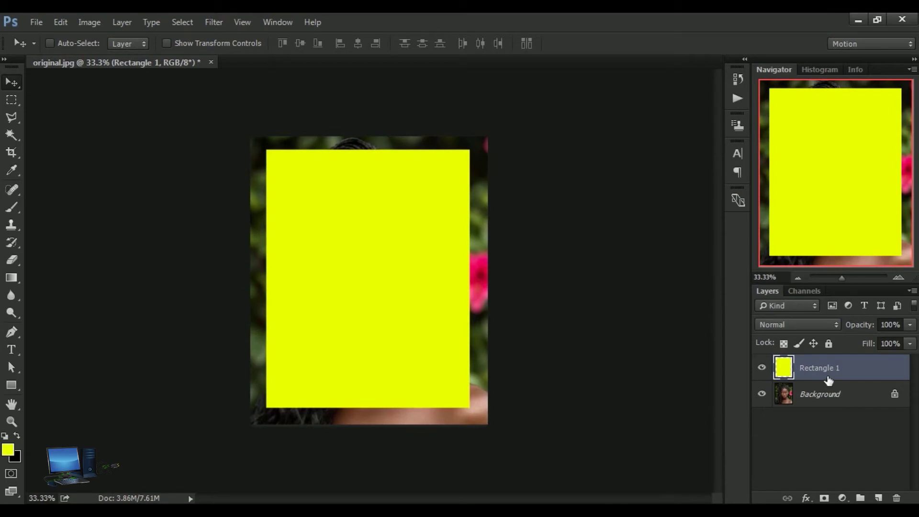
click(57, 22)
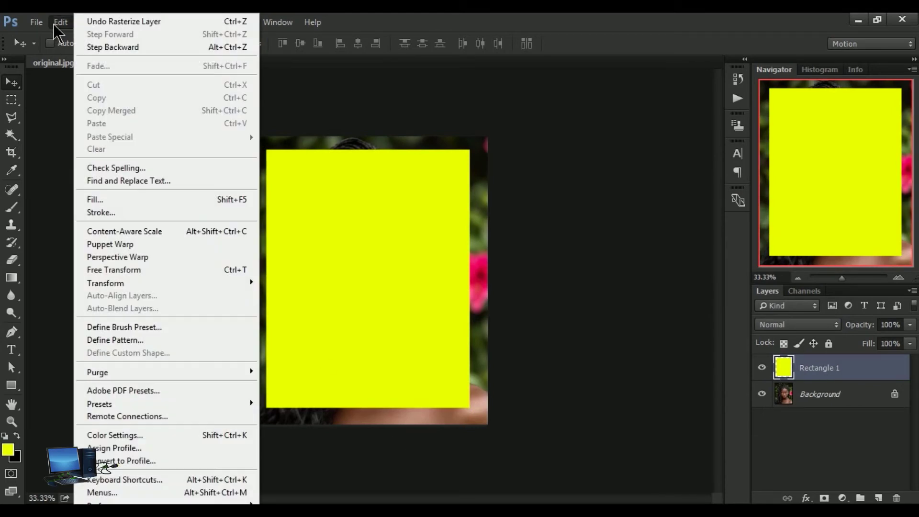
click(128, 213)
Stroke the rectangle with red (ff0000) at 20 px, Location Inside
mouse_move(386, 110)
mouse_down()
mouse_move(504, 101)
mouse_move(591, 109)
mouse_move(574, 97)
mouse_up()
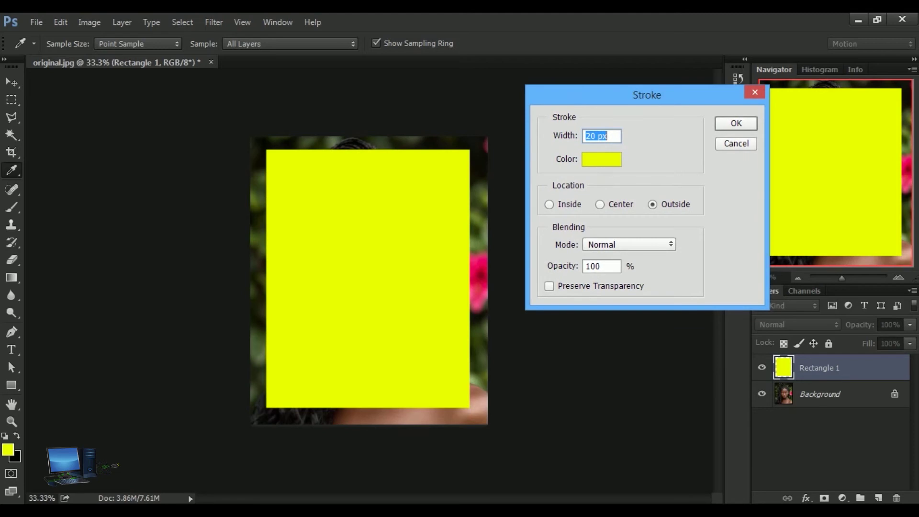
click(603, 160)
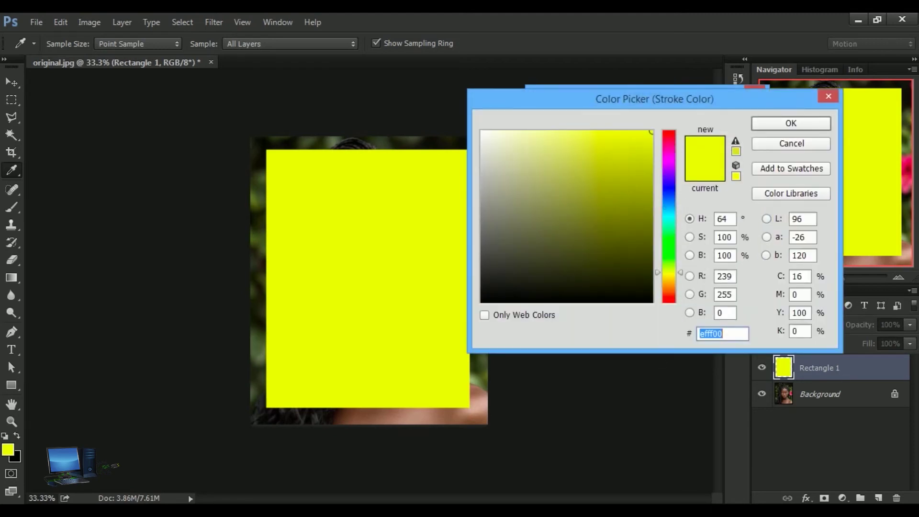
drag(656, 270, 660, 328)
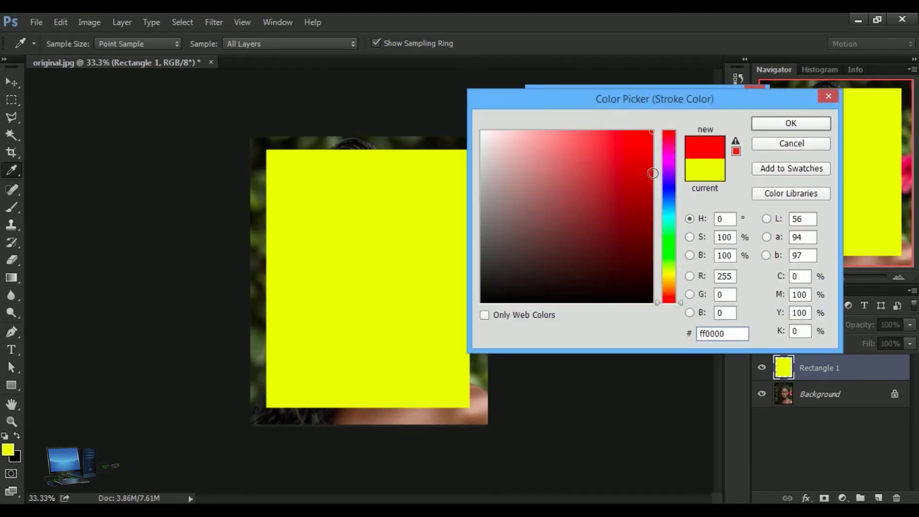
click(787, 123)
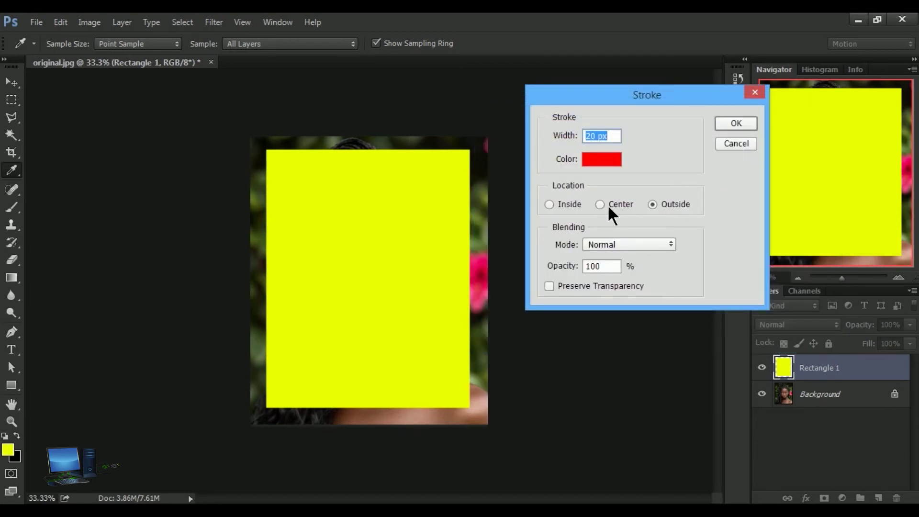
click(549, 204)
click(739, 122)
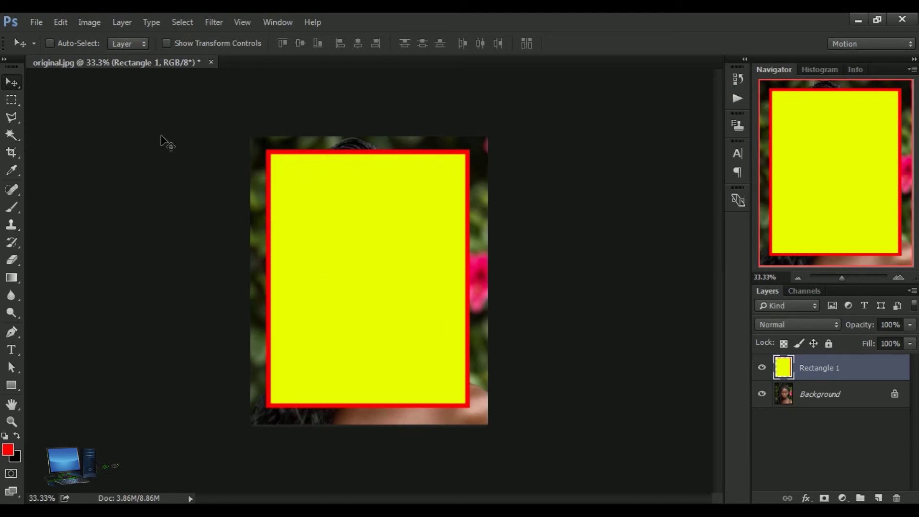
Apply a second 20 px red stroke with Location set to Center
click(57, 24)
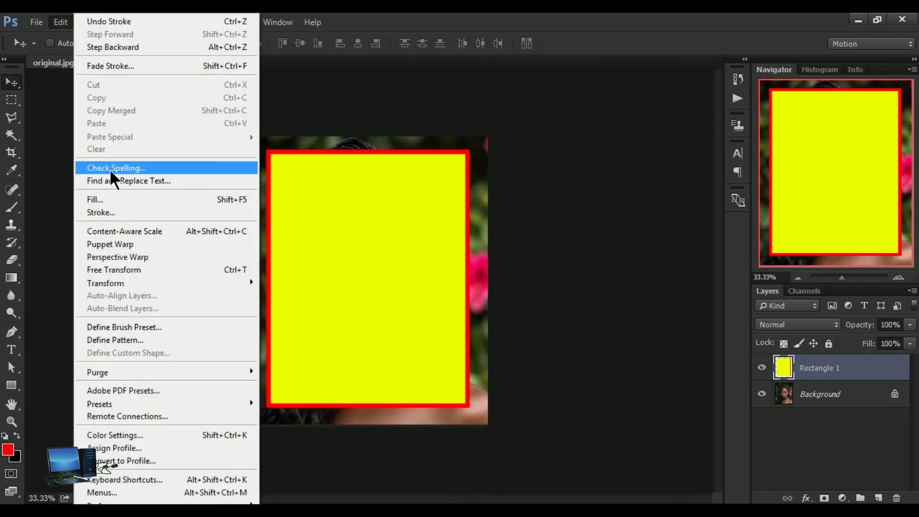
click(128, 212)
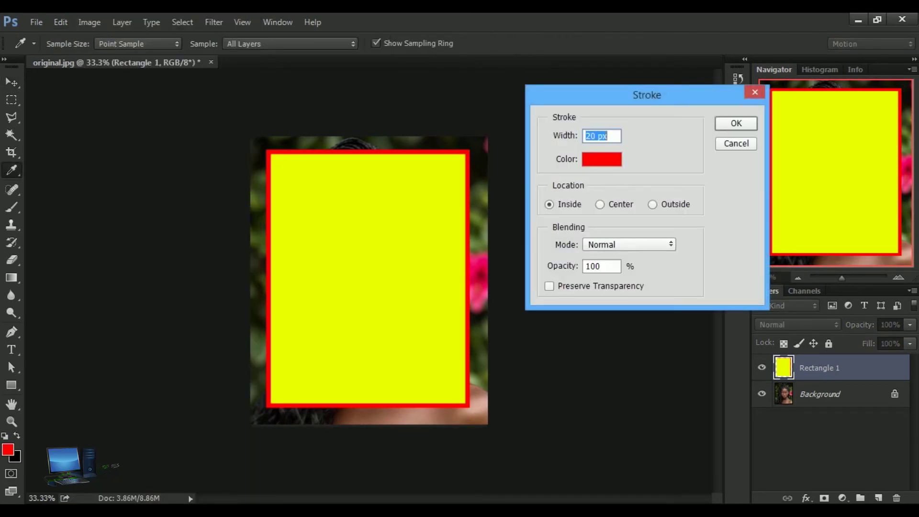
click(598, 205)
click(726, 122)
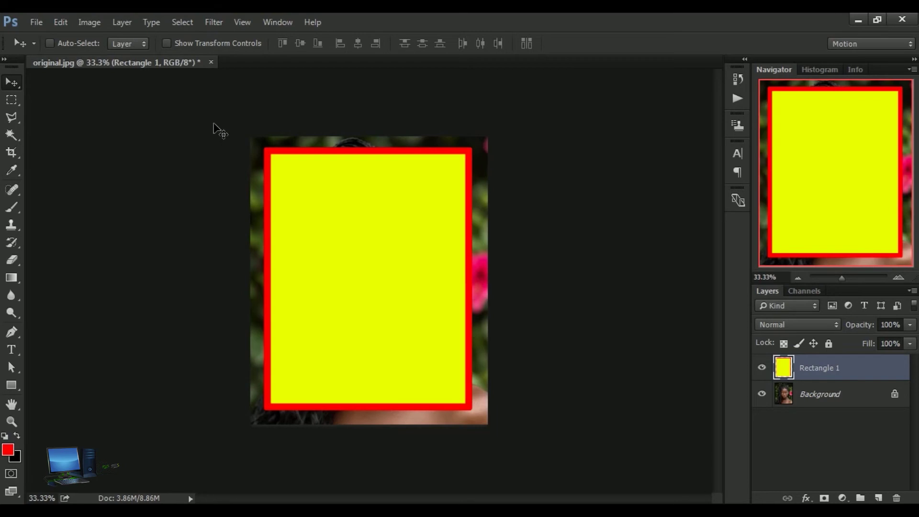
Apply a 20 px red Outside stroke, then undo the strokes with Ctrl+Z
click(62, 25)
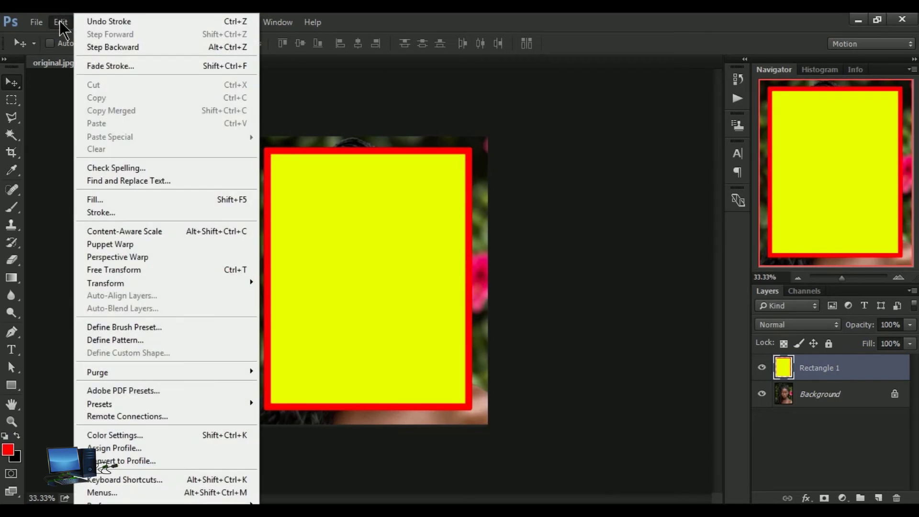
click(102, 212)
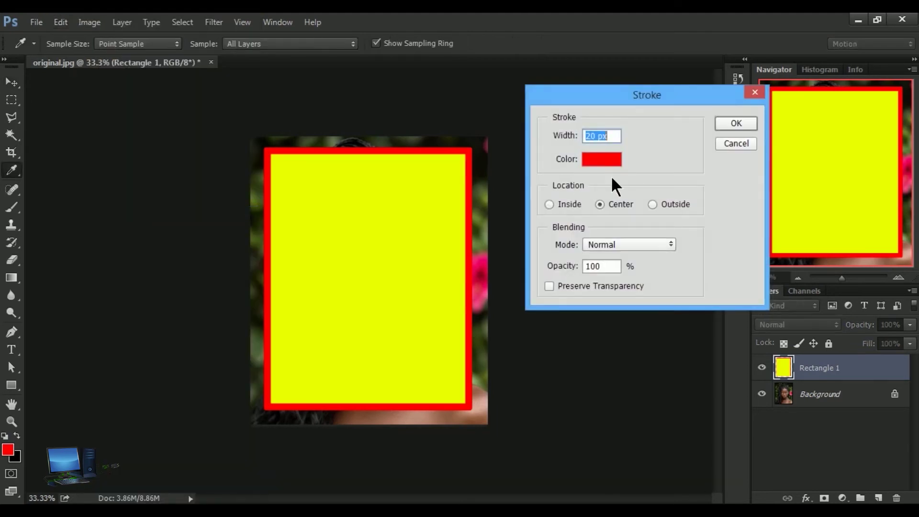
click(652, 204)
click(735, 123)
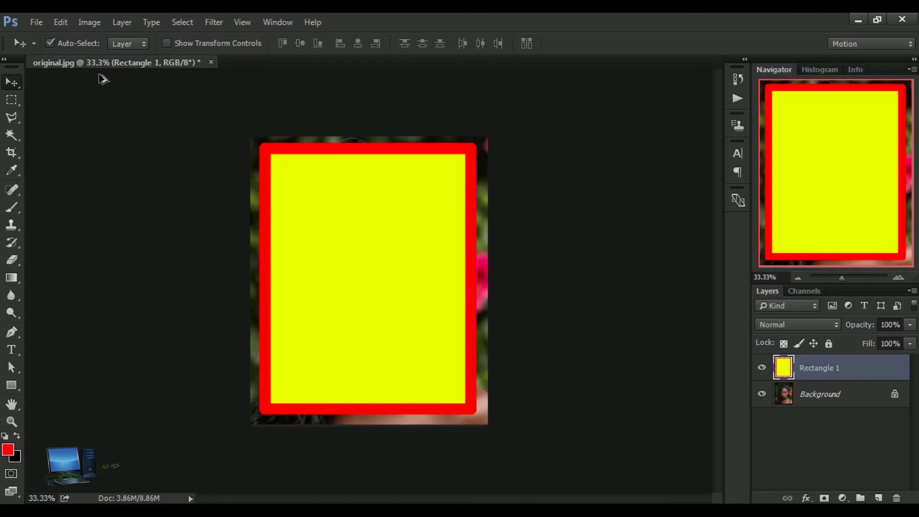
key(ctrl+z)
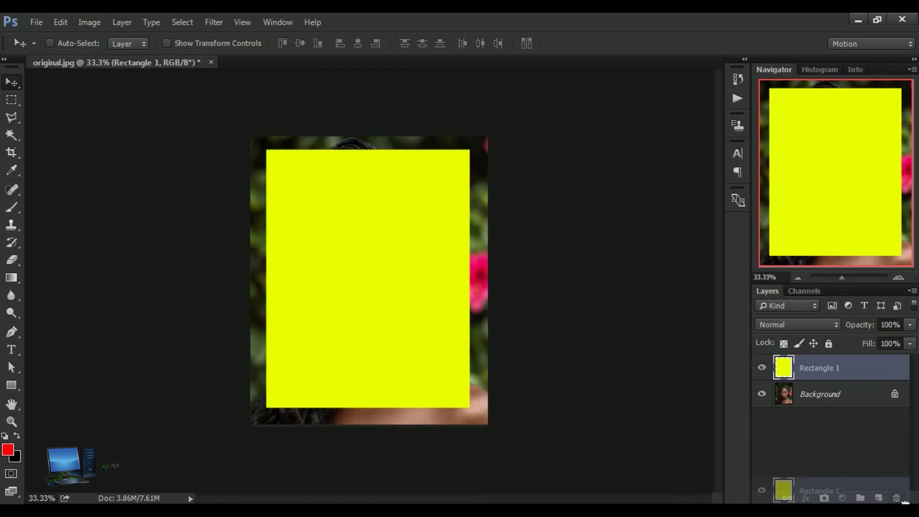
Delete the Rectangle 1 layer and marquee-select about 966 × 1195 px inside the photo
drag(786, 369, 896, 497)
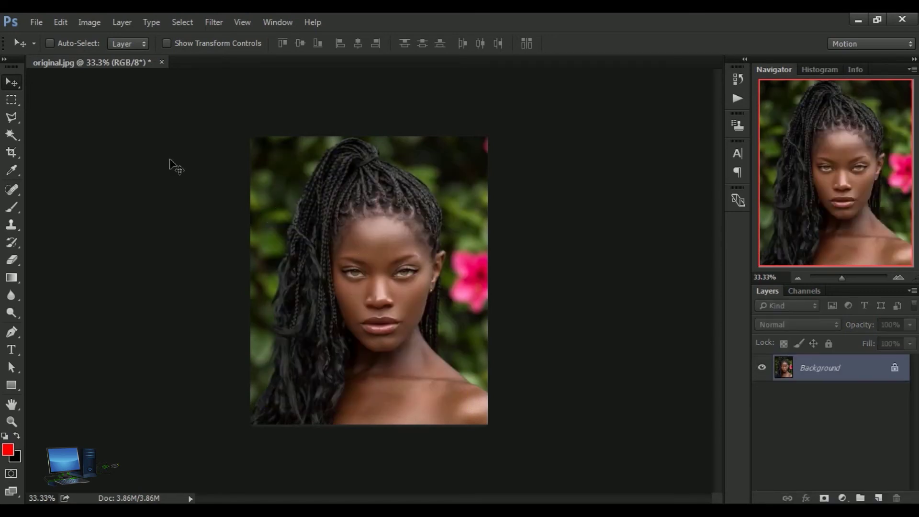
click(10, 100)
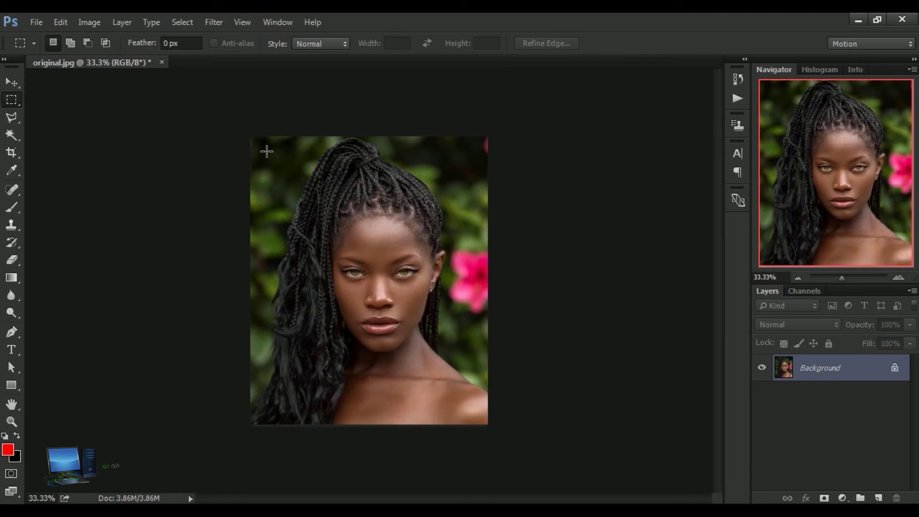
drag(266, 151, 483, 420)
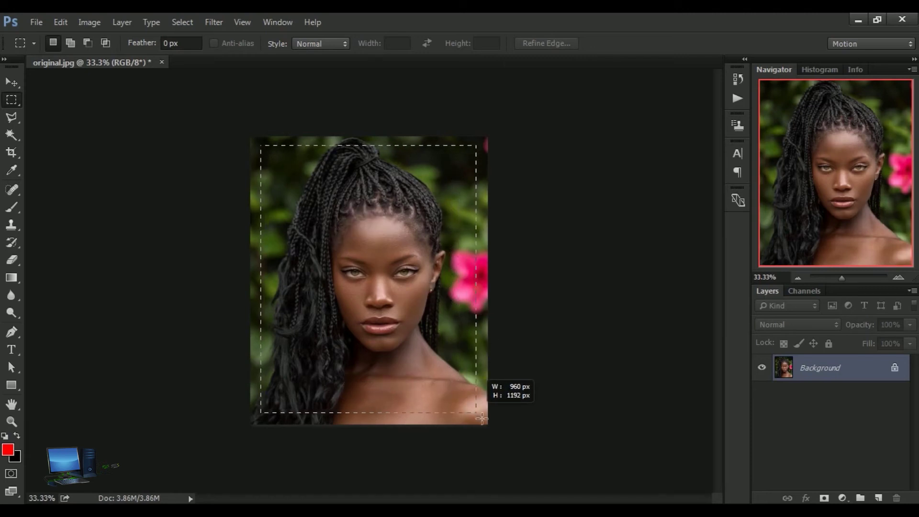
drag(483, 420, 477, 413)
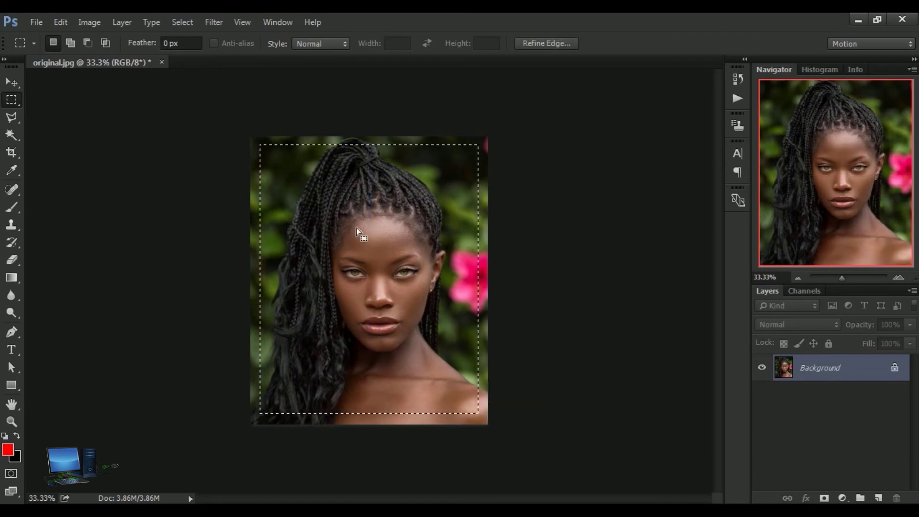
Stroke the selection with a 20 px red line placed Inside
click(61, 22)
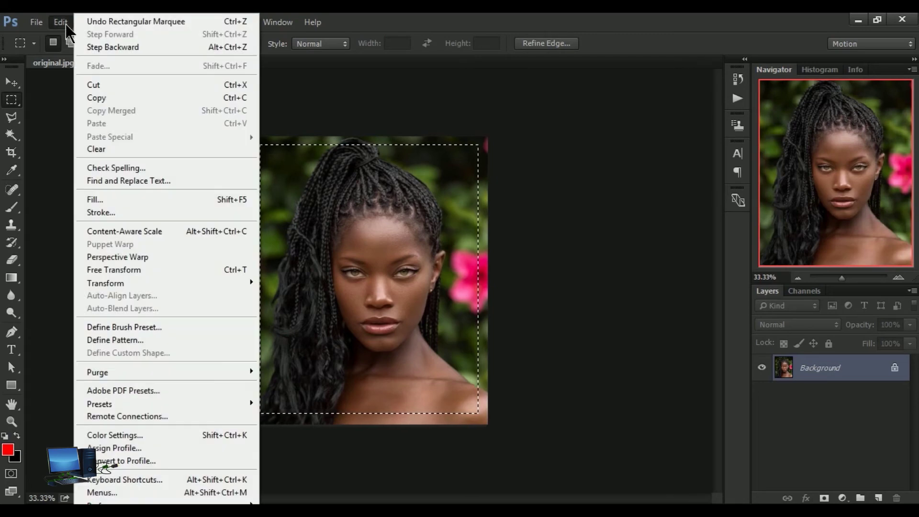
click(130, 212)
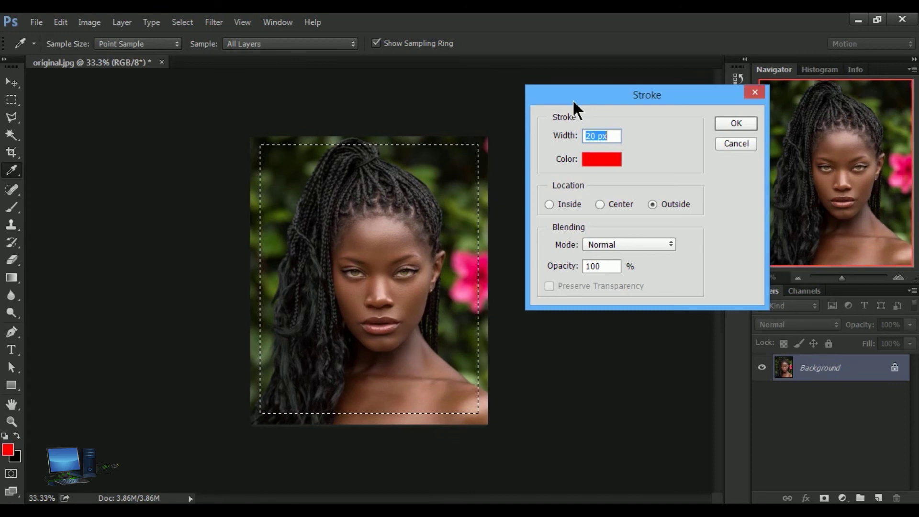
drag(575, 93, 580, 94)
click(556, 198)
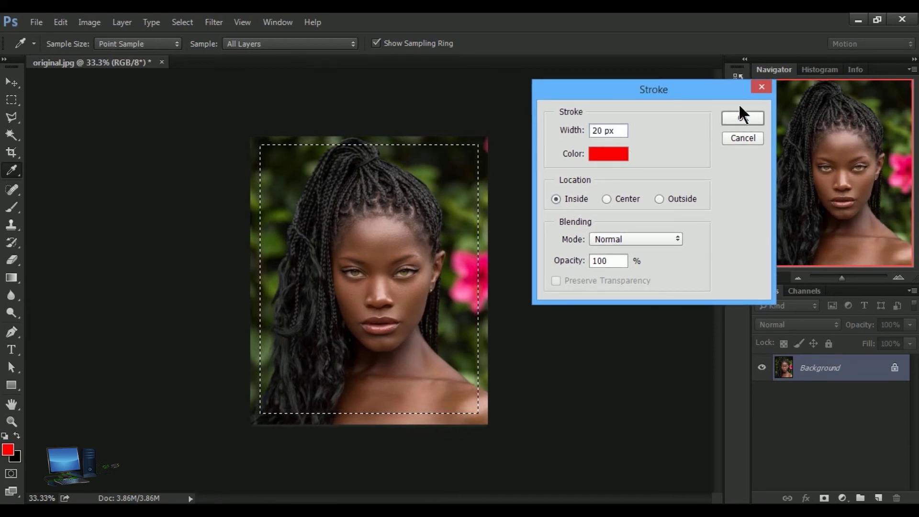
click(742, 118)
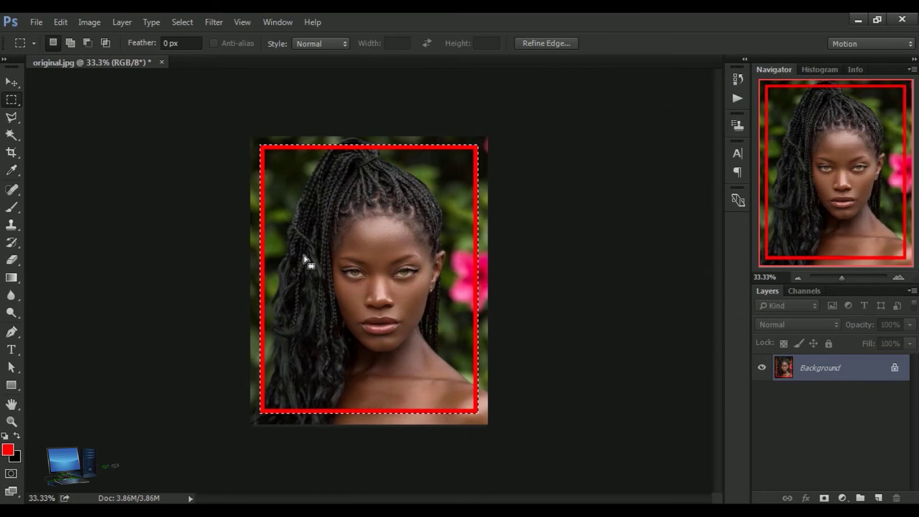
Apply a 20 px red Center stroke, then undo twice with Ctrl+Z
click(60, 22)
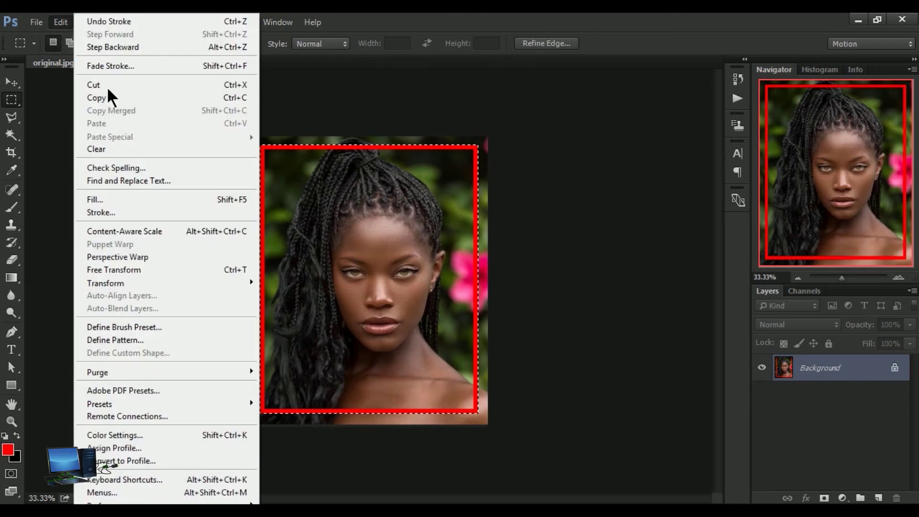
click(112, 214)
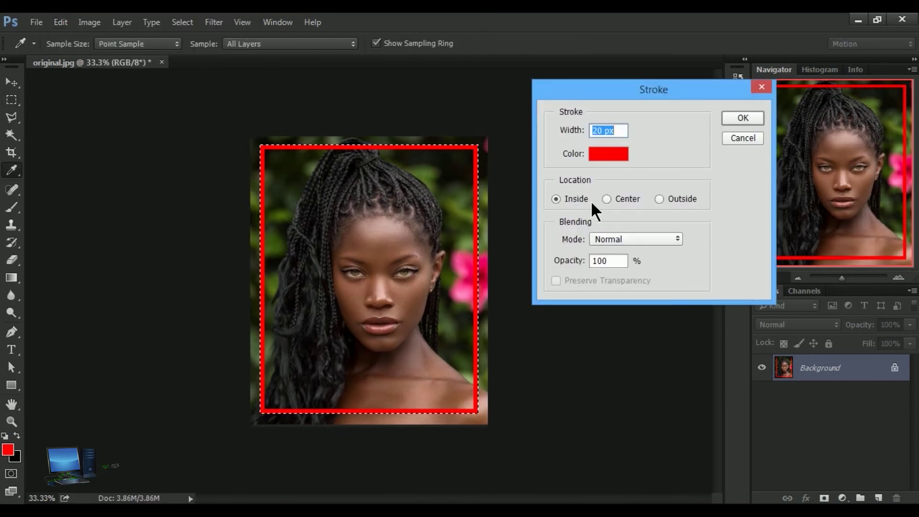
click(605, 198)
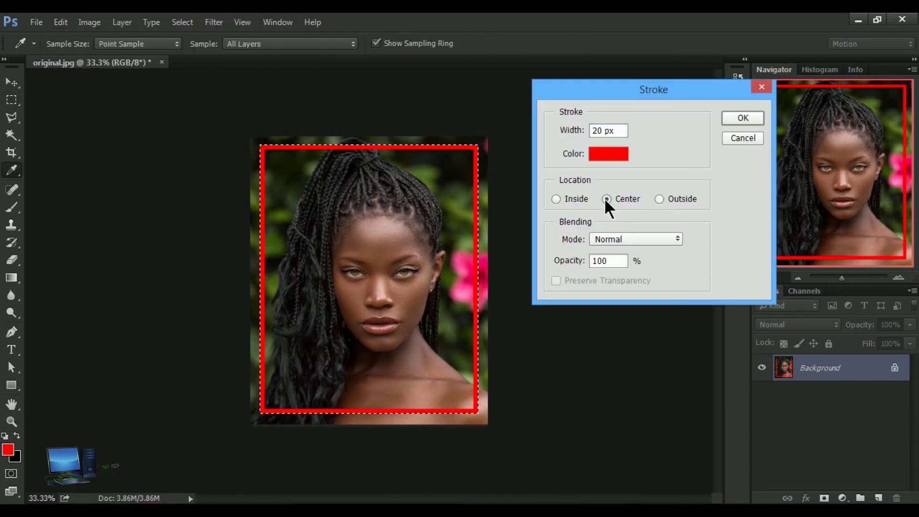
click(737, 119)
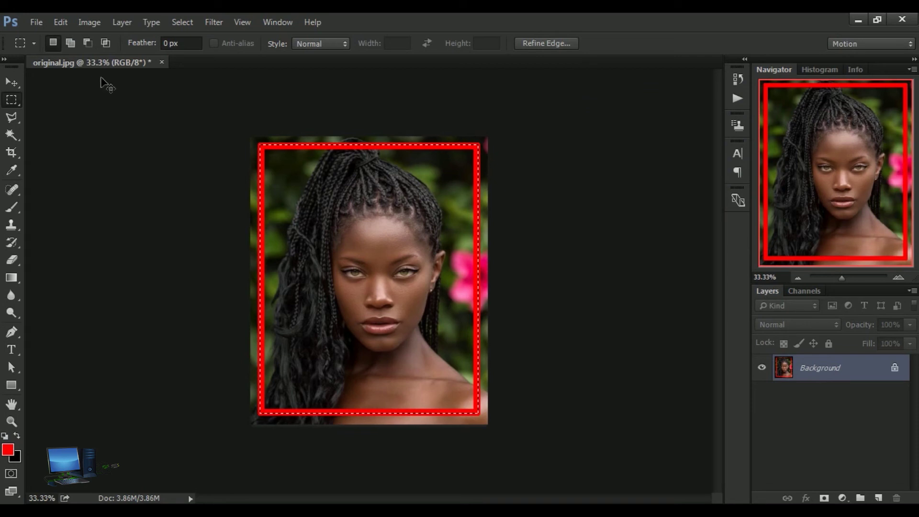
key(ctrl+z)
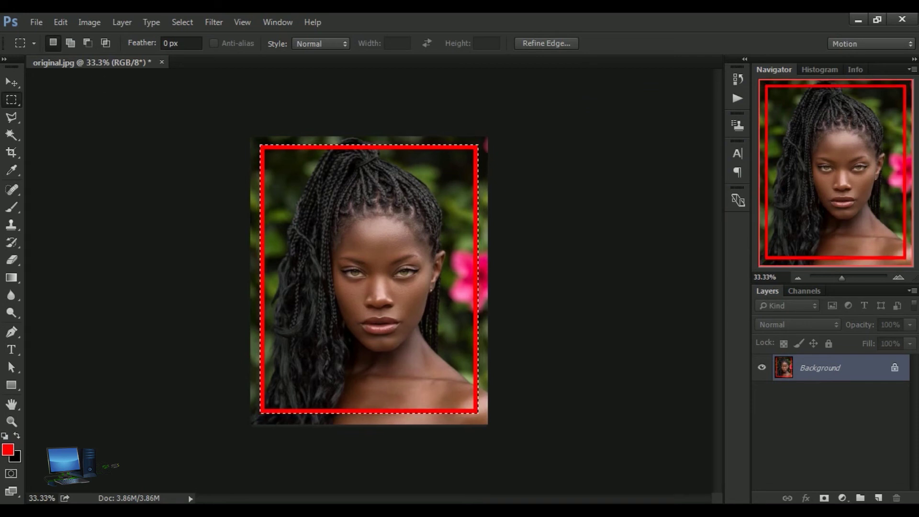
key(ctrl+z)
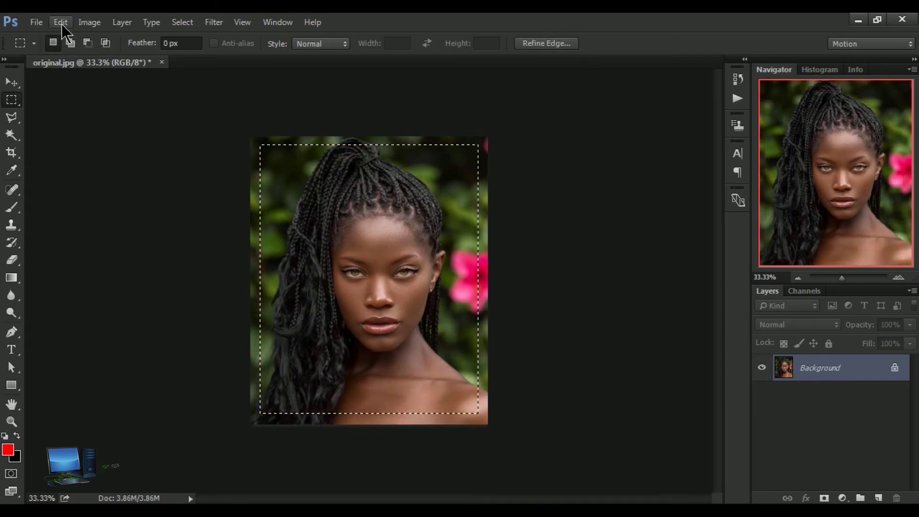
Reapply a 20 px red stroke to the selection with Location set to Center
click(62, 24)
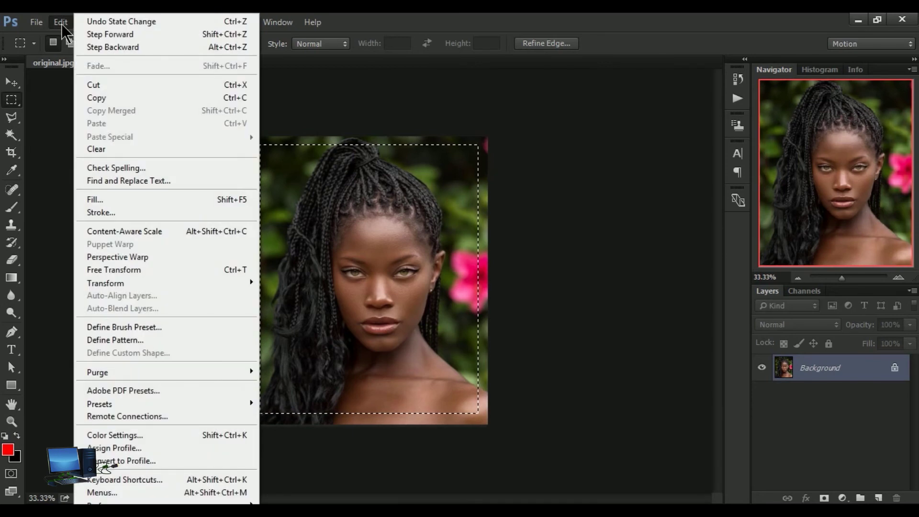
click(112, 212)
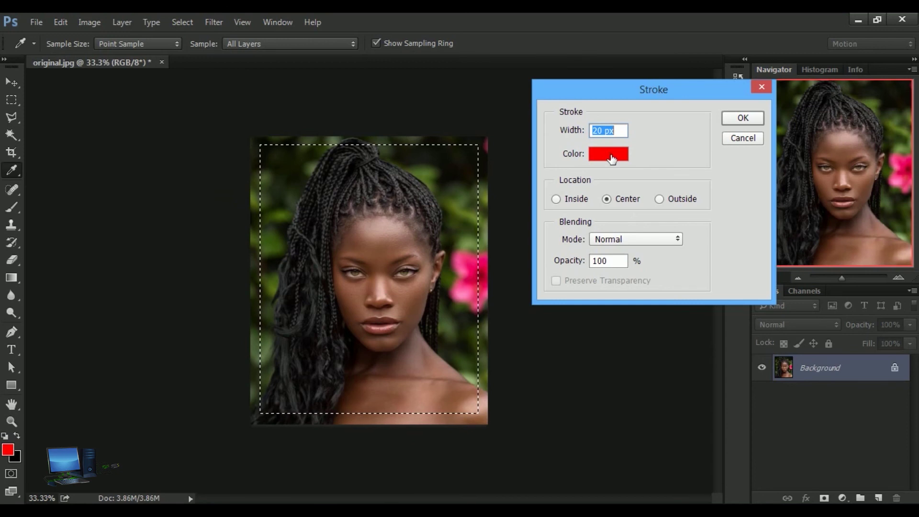
click(555, 199)
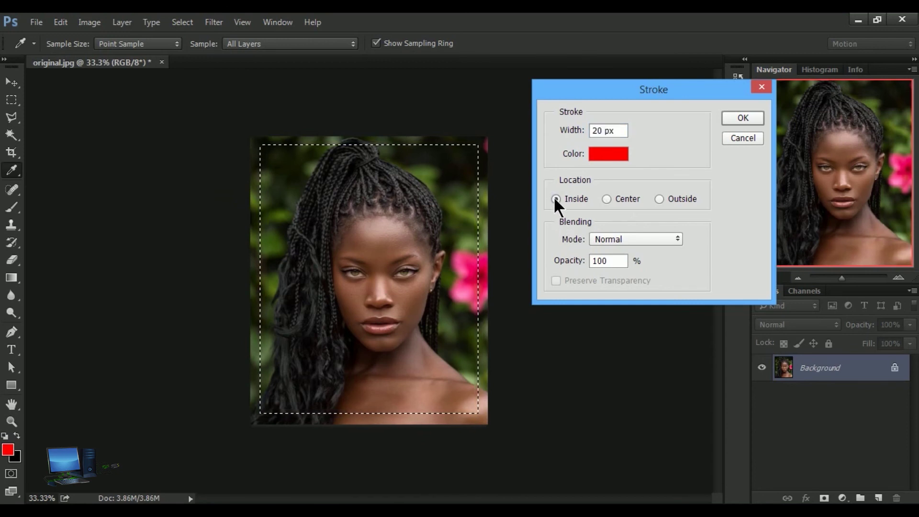
click(606, 199)
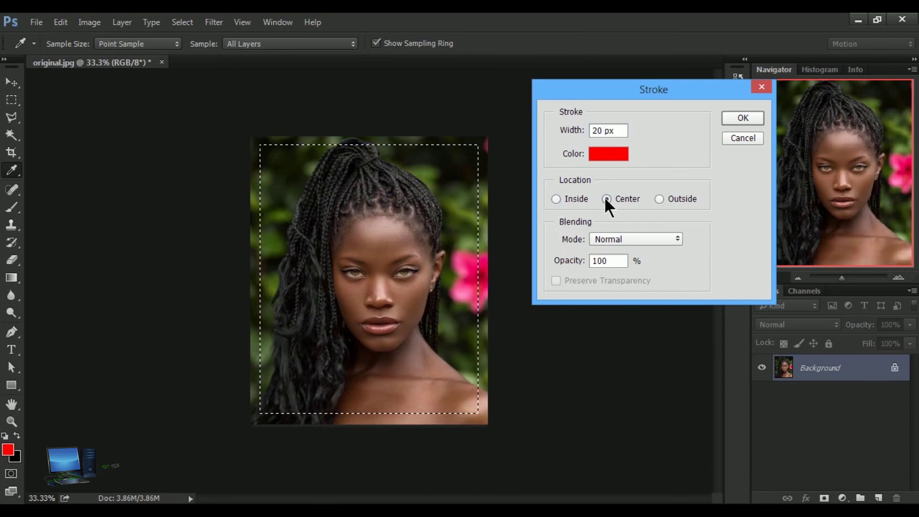
click(741, 119)
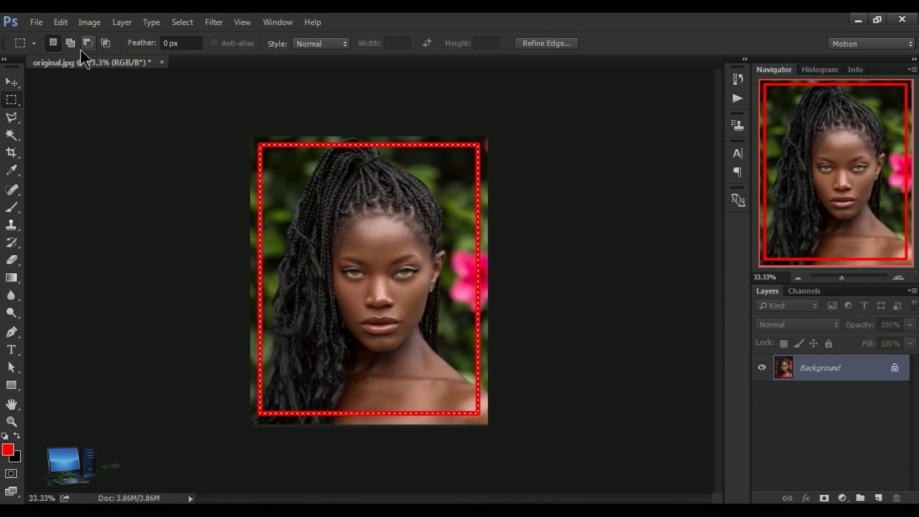
Undo the centred stroke and apply a 20 px red Outside stroke instead
click(63, 27)
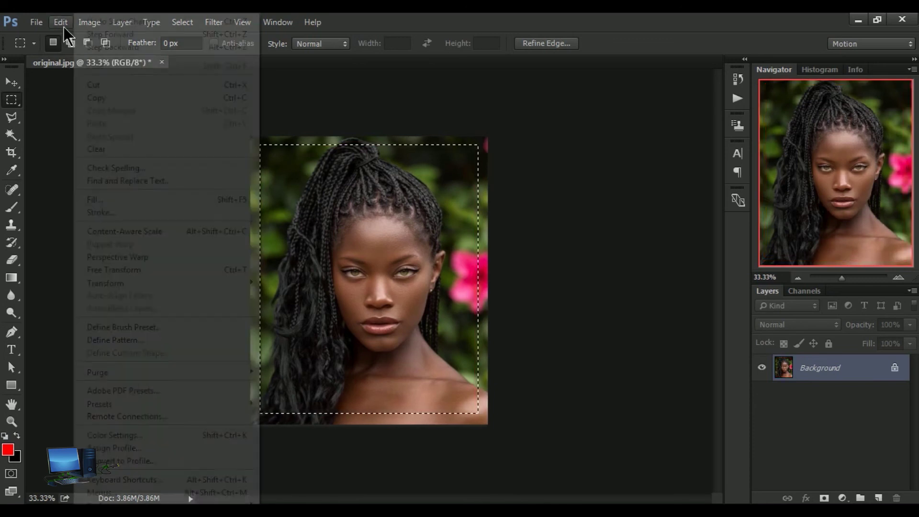
click(142, 212)
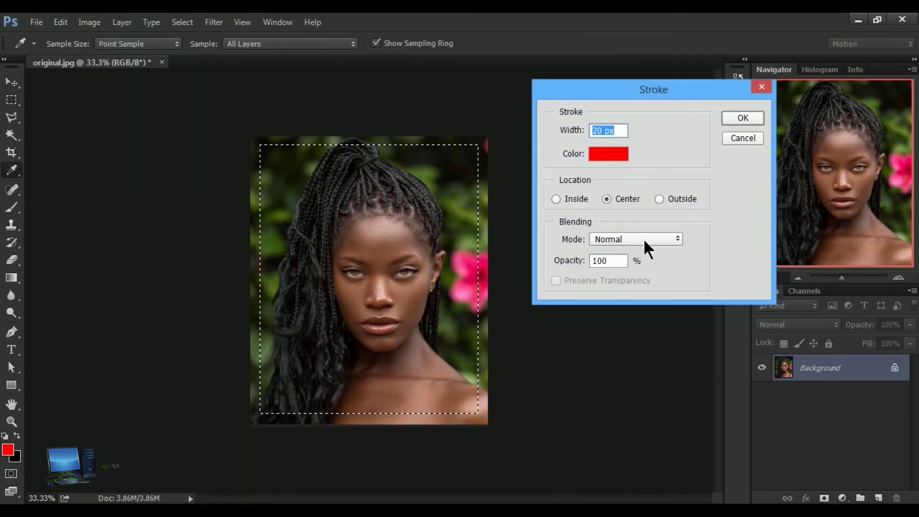
click(657, 197)
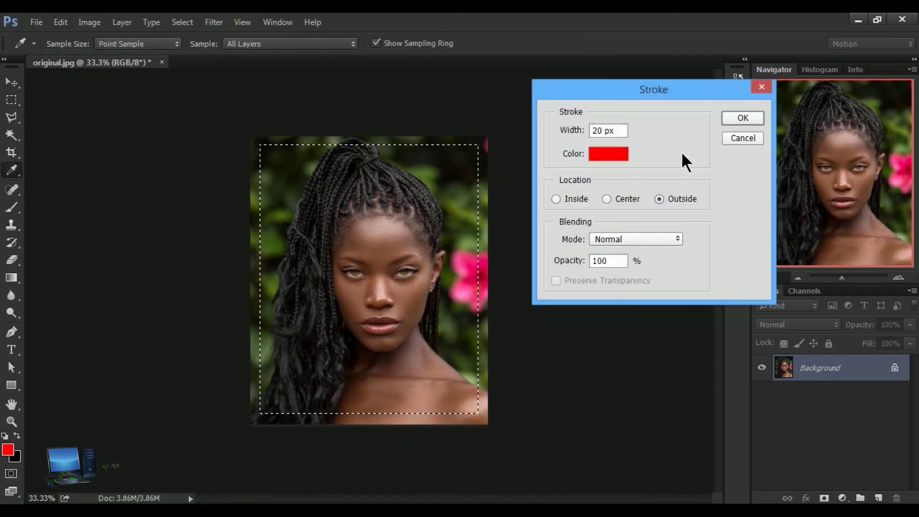
click(741, 118)
key(m)
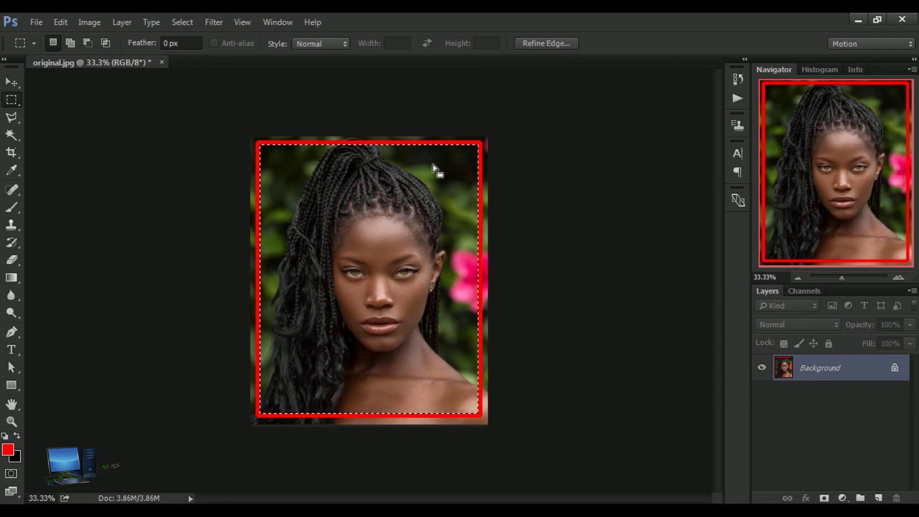
Set the Stroke dialog to Multiply blending at 54% opacity, after briefly trying Screen
click(61, 21)
click(133, 216)
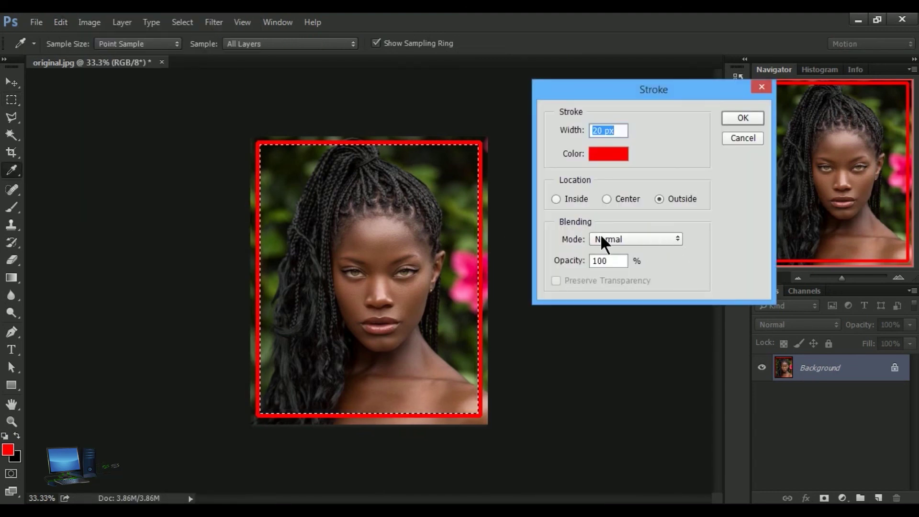
click(677, 239)
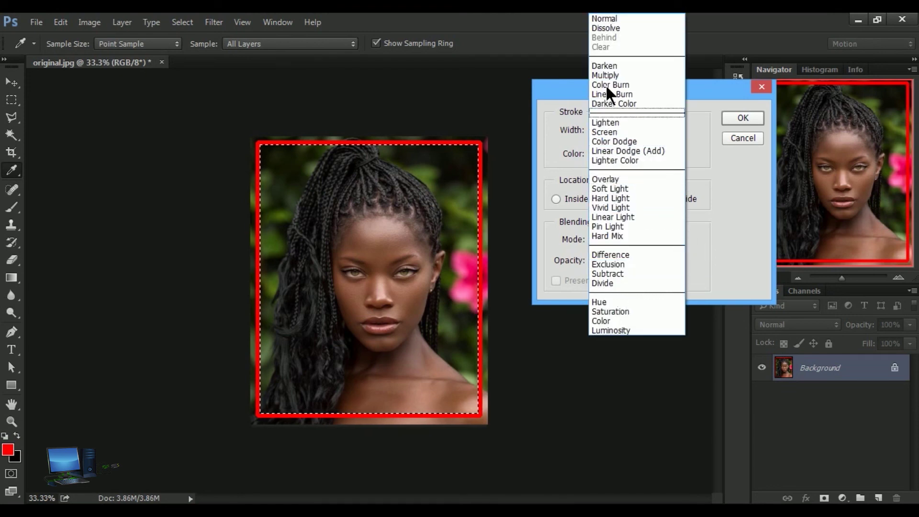
click(603, 133)
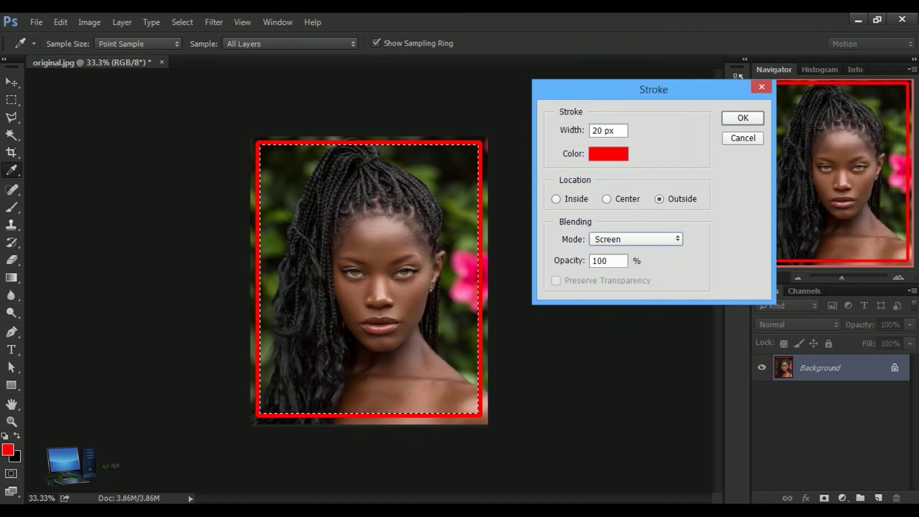
click(680, 240)
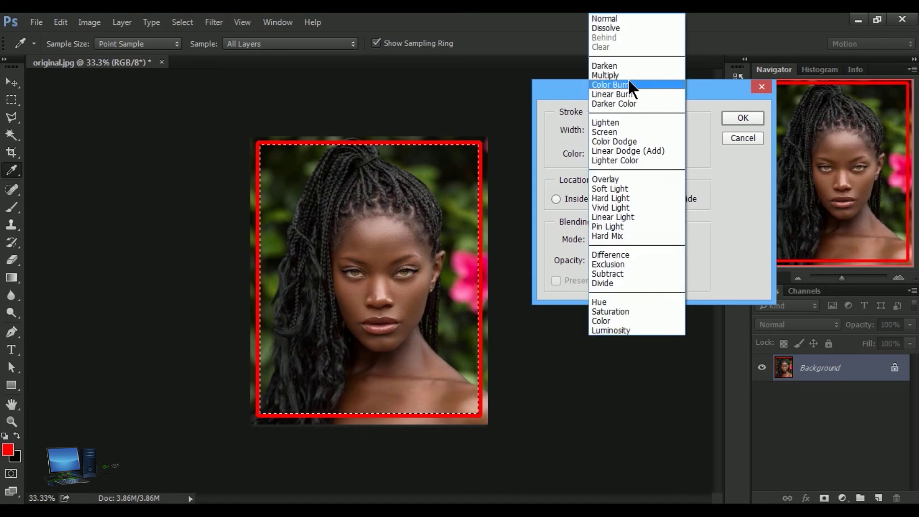
click(629, 80)
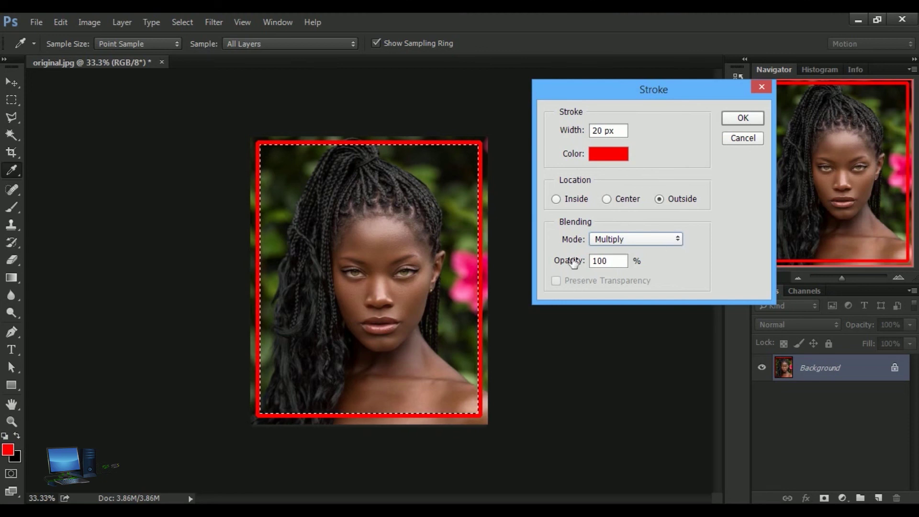
drag(574, 262, 556, 263)
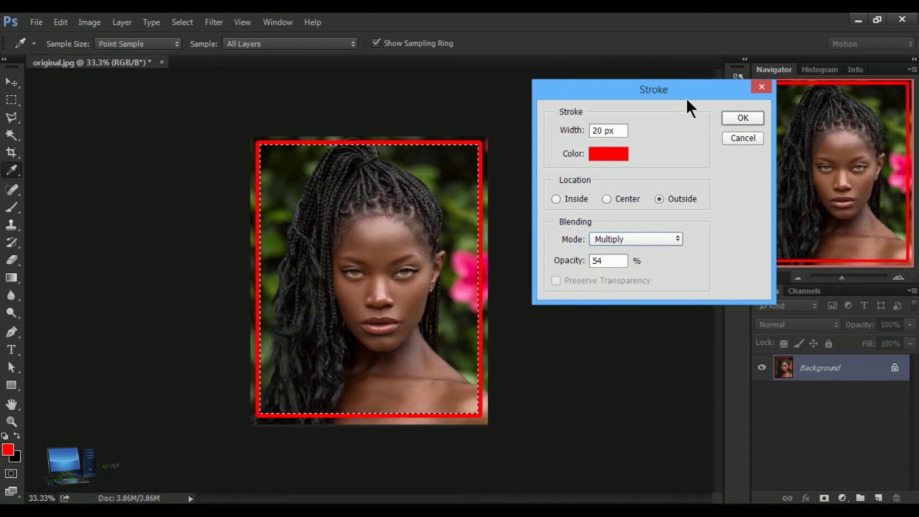
drag(687, 99, 630, 127)
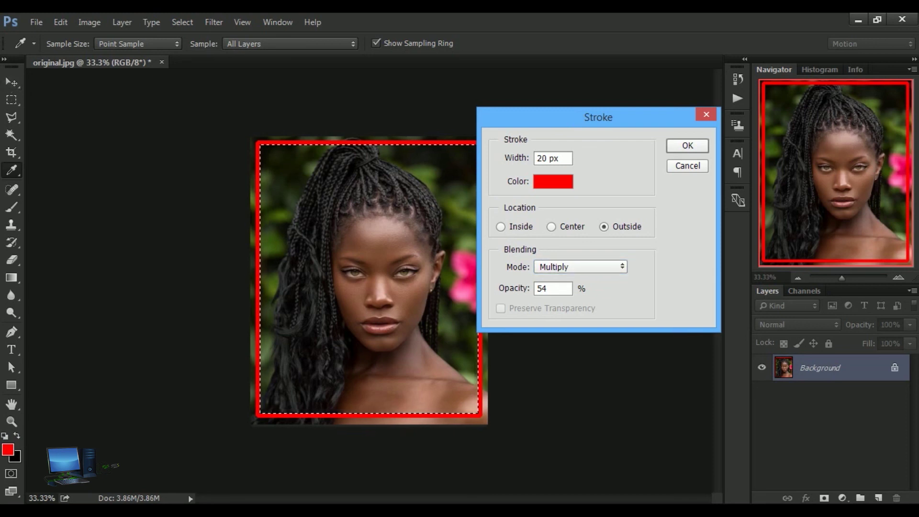
click(60, 22)
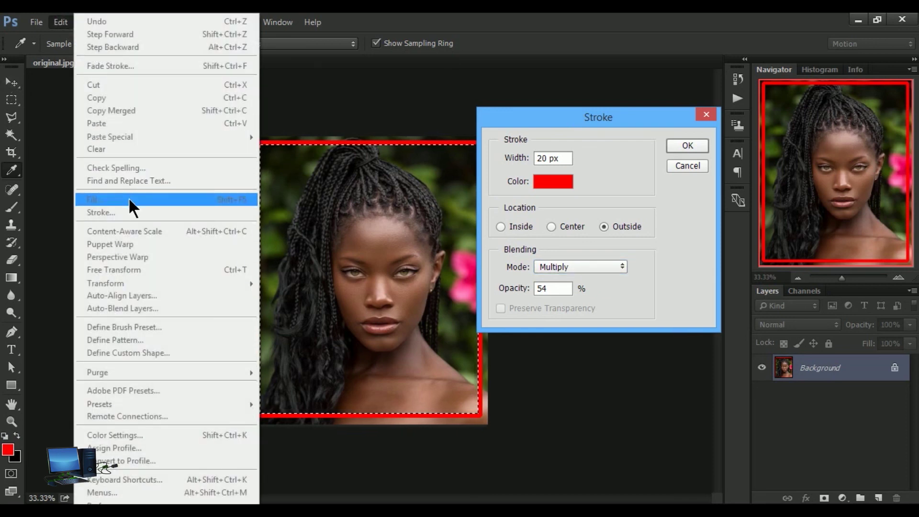